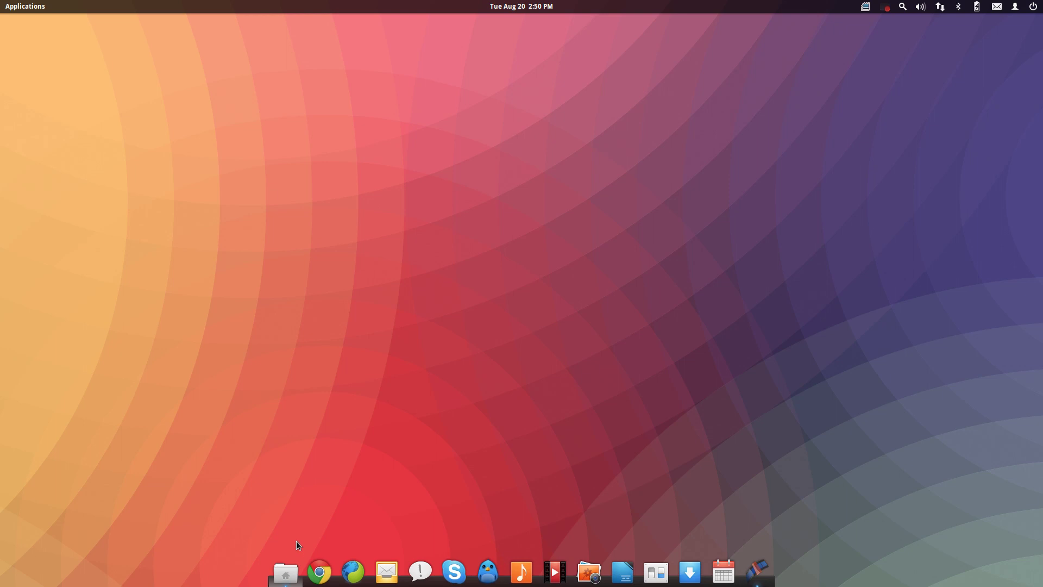
- Launch Rapid Photo Downloader from the application launcher search ('rap')
{"action": "key", "text": "super"}
{"action": "type", "text": "ra"}
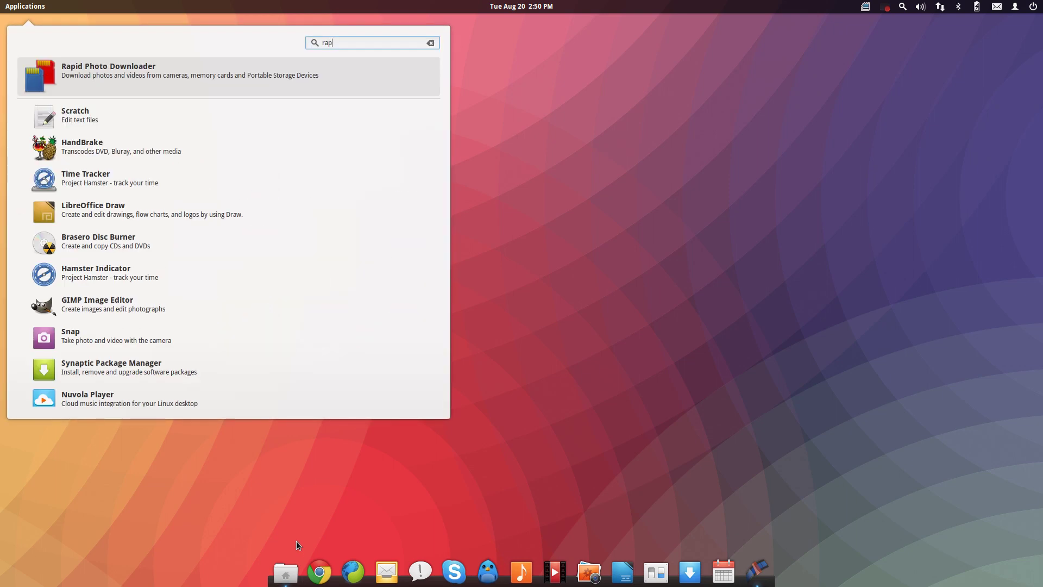
{"action": "type", "text": "p"}
{"action": "key", "text": "Return"}
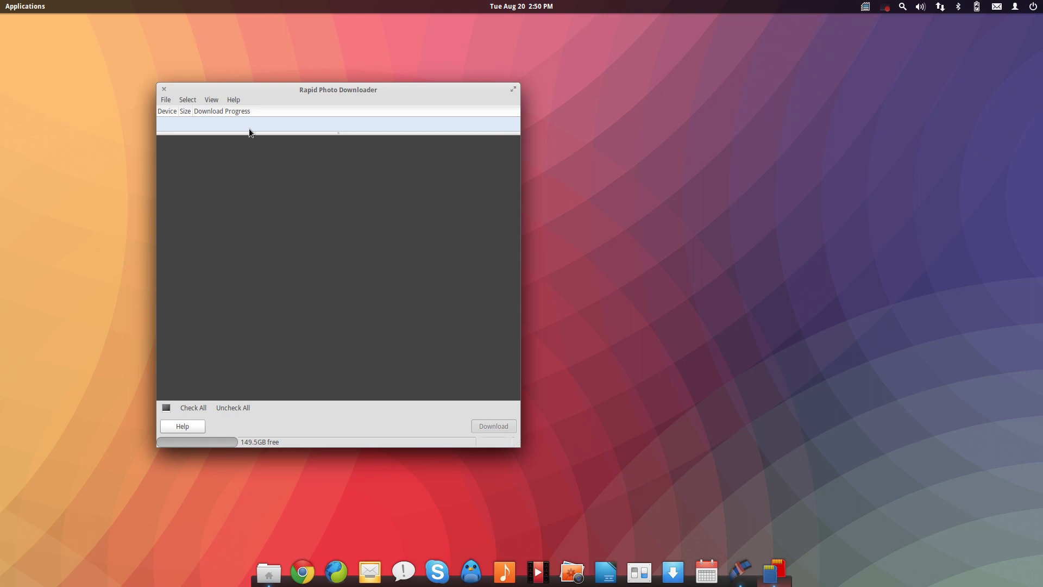
- Browse the downloader's Select and View menu options
{"action": "left_click", "coordinate": [190, 101]}
{"action": "left_click", "coordinate": [193, 101]}
{"action": "left_click", "coordinate": [193, 101]}
{"action": "left_click", "coordinate": [207, 103]}
{"action": "left_click", "coordinate": [186, 101]}
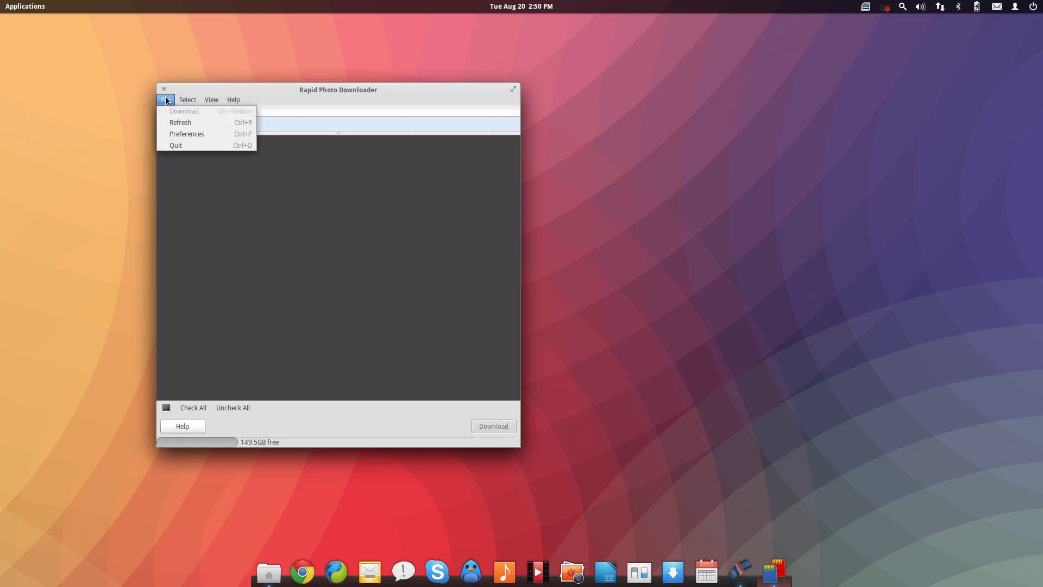
{"action": "key", "text": "Escape"}
- Review the Video Folders and Video Rename preferences, then close Preferences
{"action": "key", "text": "ctrl+p"}
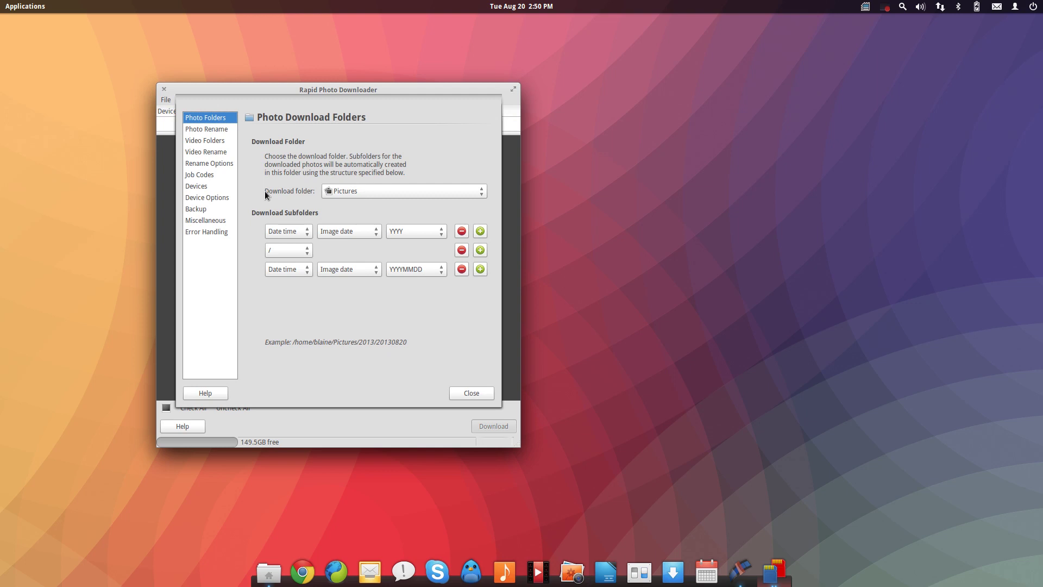
{"action": "left_click", "coordinate": [216, 142]}
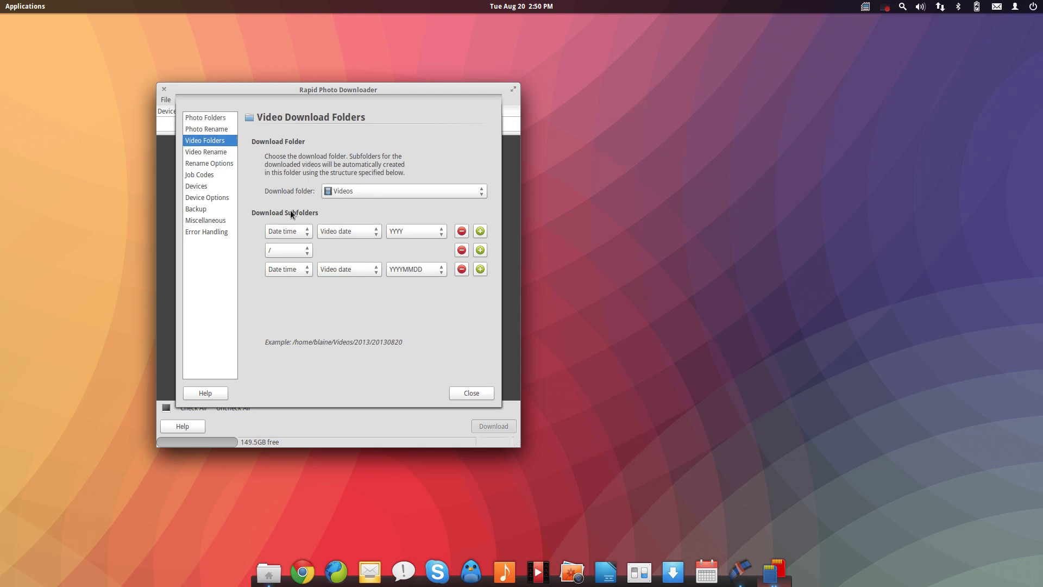
{"action": "left_click", "coordinate": [222, 153]}
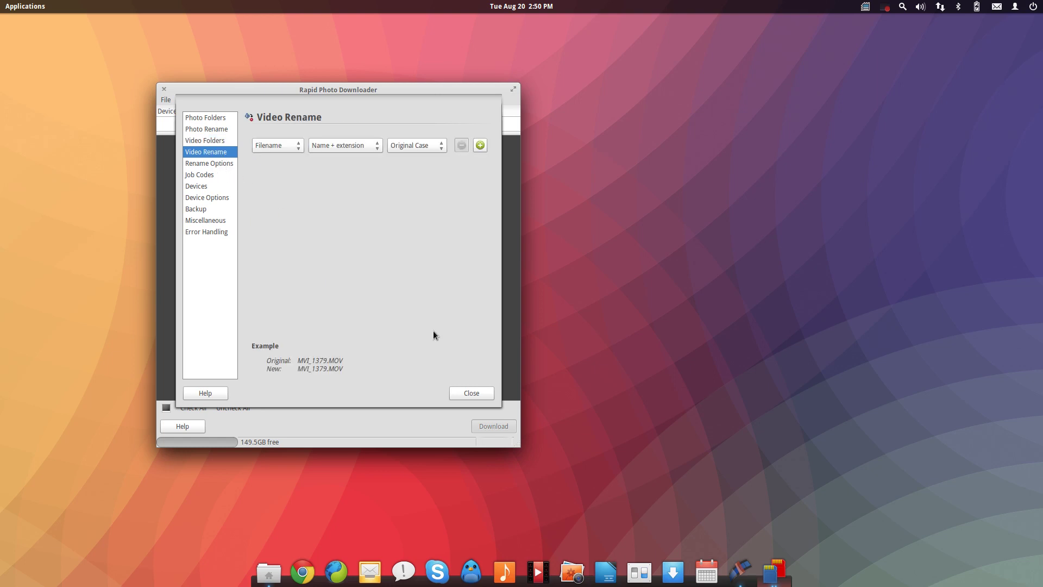
{"action": "left_click", "coordinate": [469, 391]}
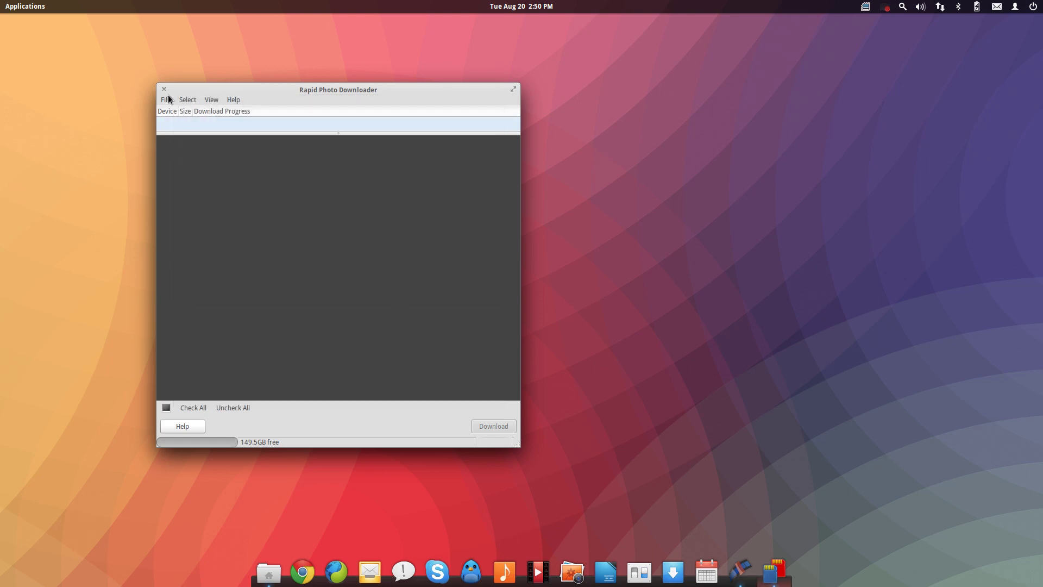
- Quit Rapid Photo Downloader and add all 57 Global Challenge MOV clips to Kdenlive's Project Tree
{"action": "left_click", "coordinate": [164, 90]}
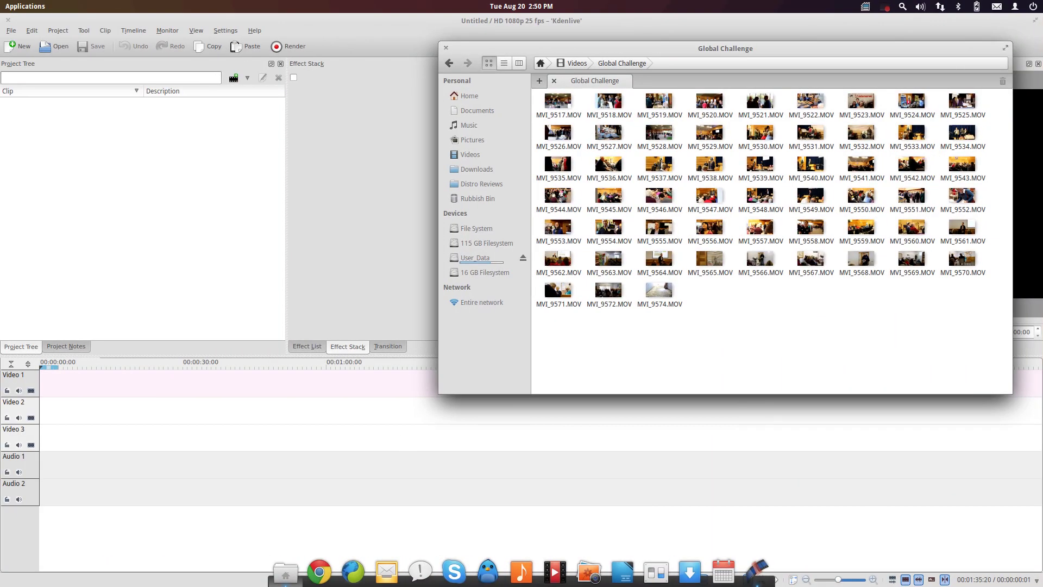
{"action": "left_click_drag", "start_coordinate": [557, 132], "coordinate": [562, 130]}
{"action": "left_click_drag", "start_coordinate": [998, 338], "coordinate": [901, 305]}
{"action": "left_click_drag", "start_coordinate": [1000, 334], "coordinate": [109, 186]}
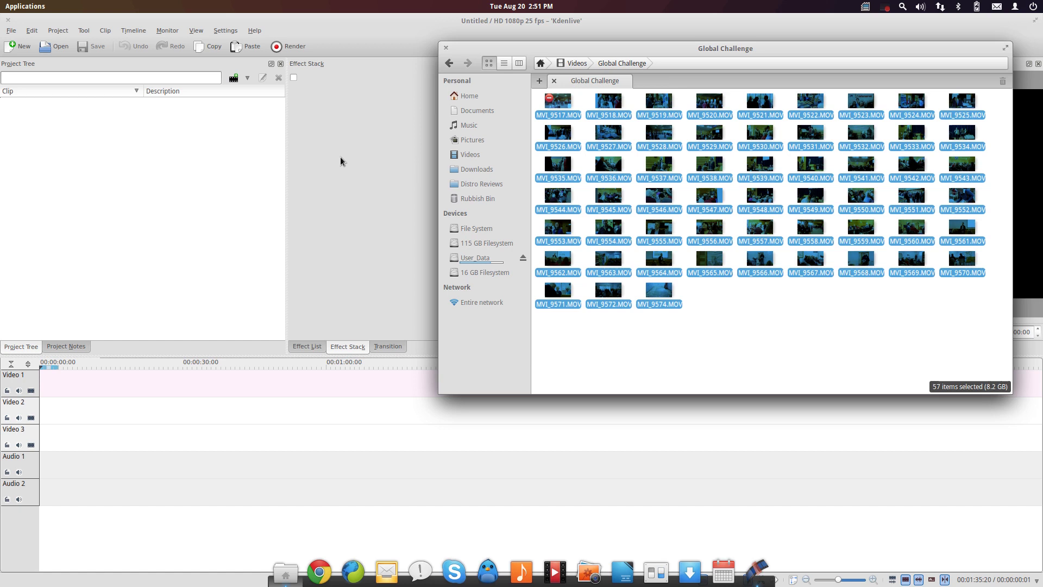
{"action": "left_click", "coordinate": [338, 32]}
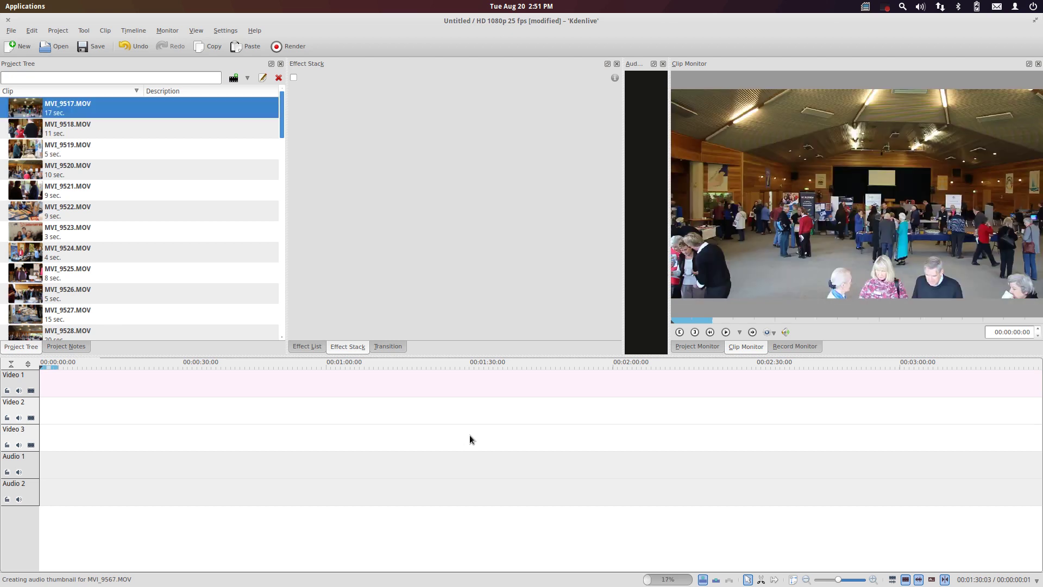
{"action": "right_click", "coordinate": [136, 154]}
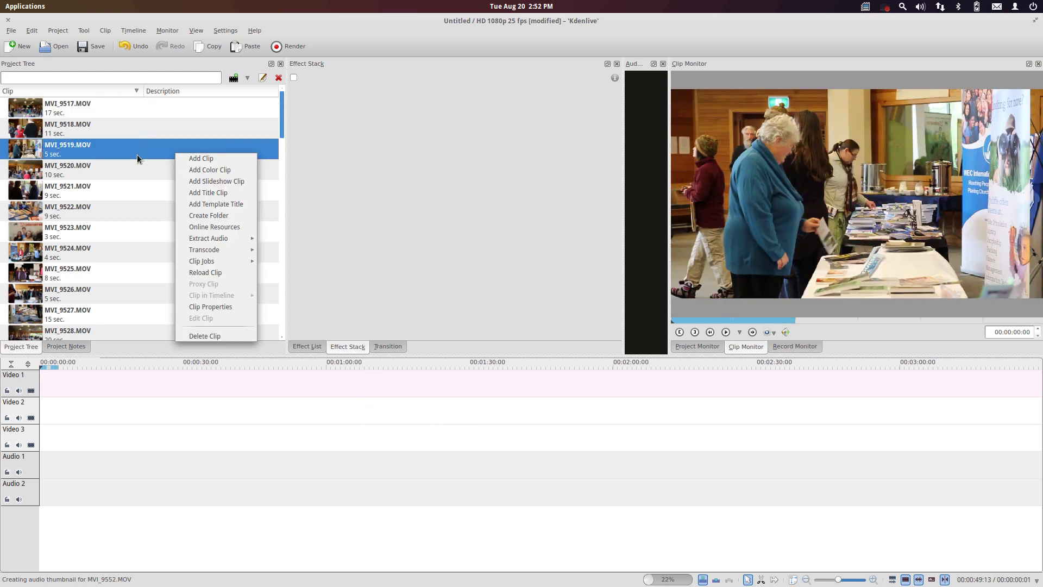
{"action": "key", "text": "Escape"}
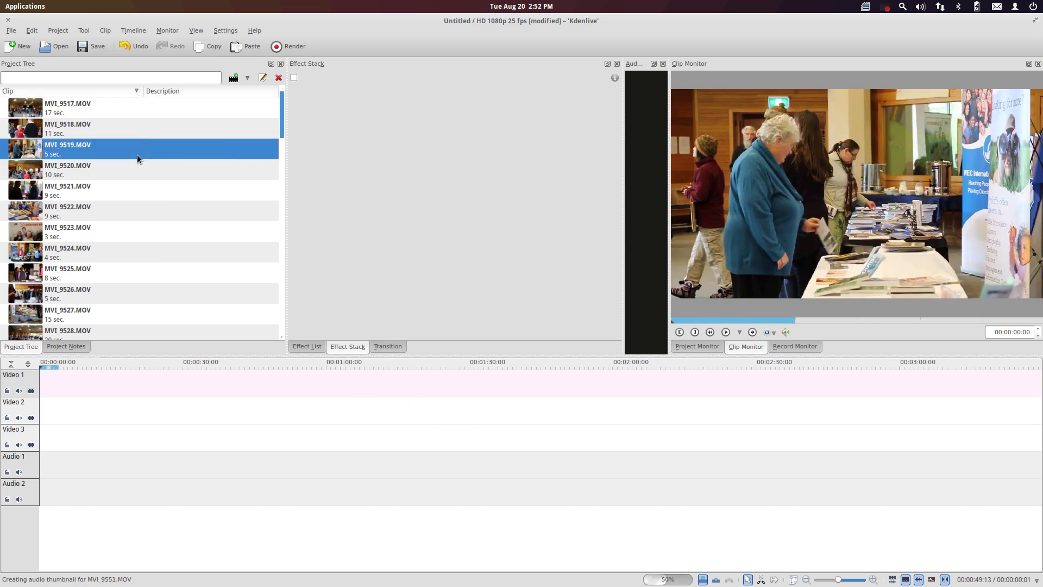
- Open German Farms.kdenlive from the recent projects list
{"action": "left_click", "coordinate": [10, 31]}
{"action": "mouse_move", "coordinate": [54, 64]}
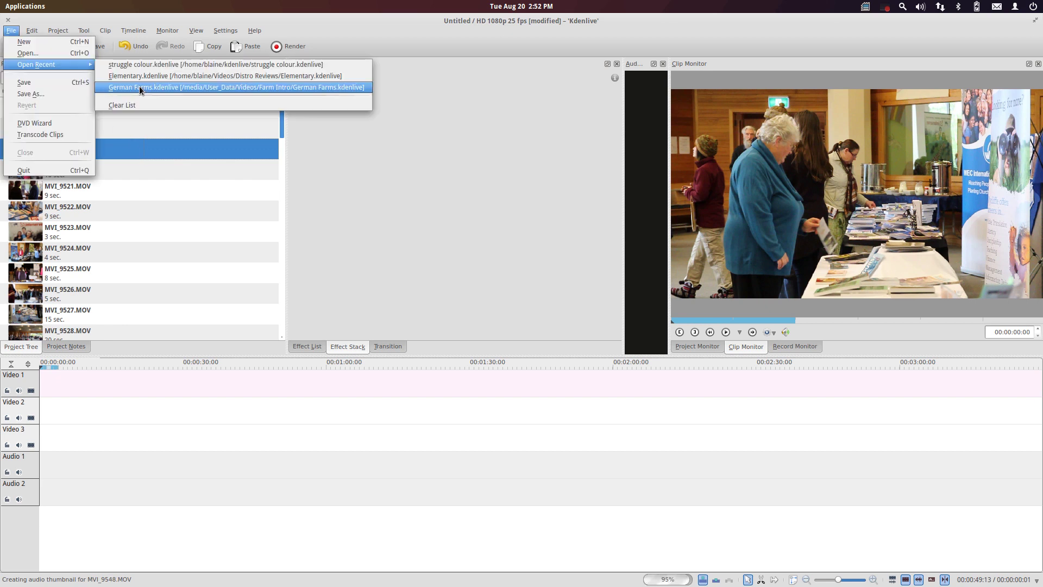
{"action": "left_click", "coordinate": [139, 87]}
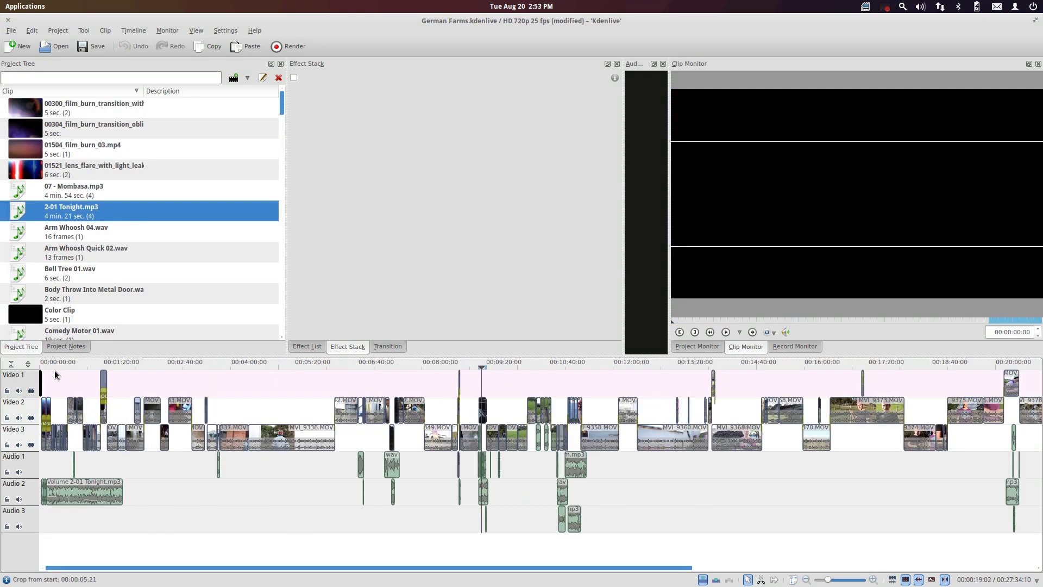
- Zoom the timeline out to show all three video and three audio tracks
{"action": "left_click", "coordinate": [127, 362]}
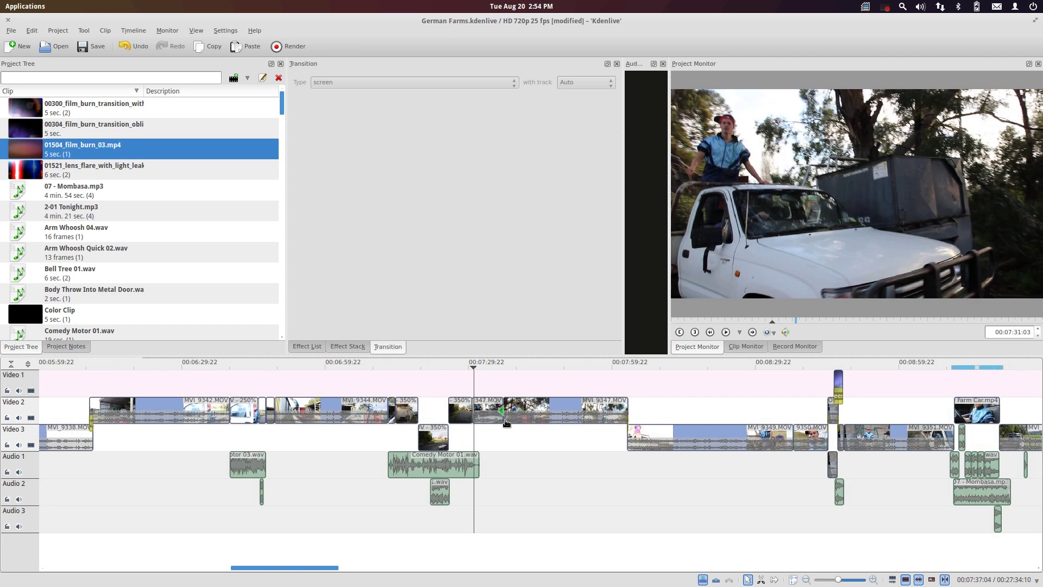
{"action": "scroll", "coordinate": [403, 413], "scroll_direction": "down", "scroll_amount": 10}
{"action": "left_click_drag", "start_coordinate": [838, 579], "coordinate": [824, 579]}
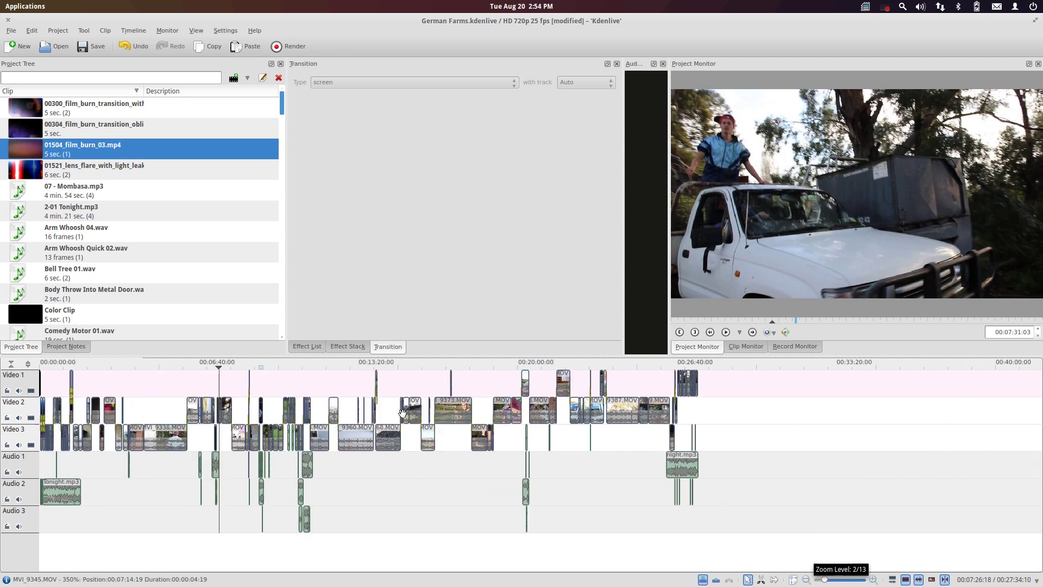
- Open the Rendering dialog and scroll the format list to the H.264 profile
{"action": "left_click", "coordinate": [290, 47]}
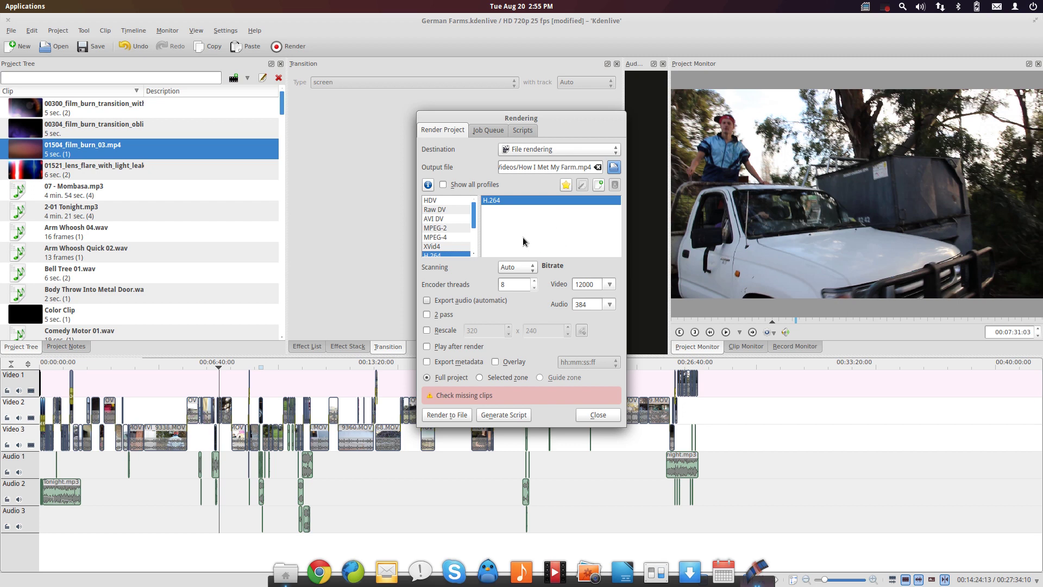
{"action": "scroll", "coordinate": [461, 237], "scroll_direction": "down", "scroll_amount": 1}
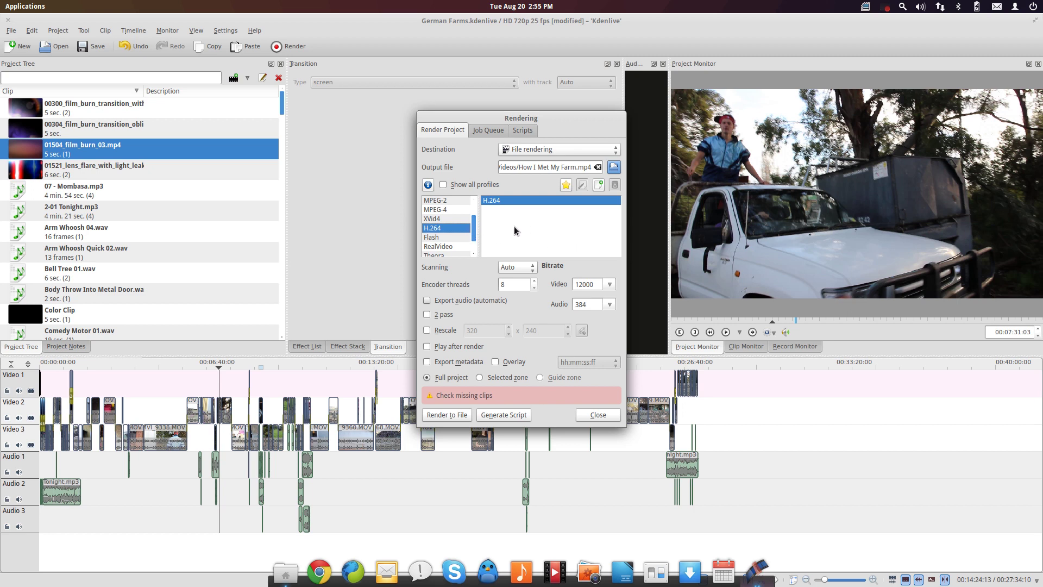
- Change the render destination from Web sites to File rendering
{"action": "left_click", "coordinate": [519, 150]}
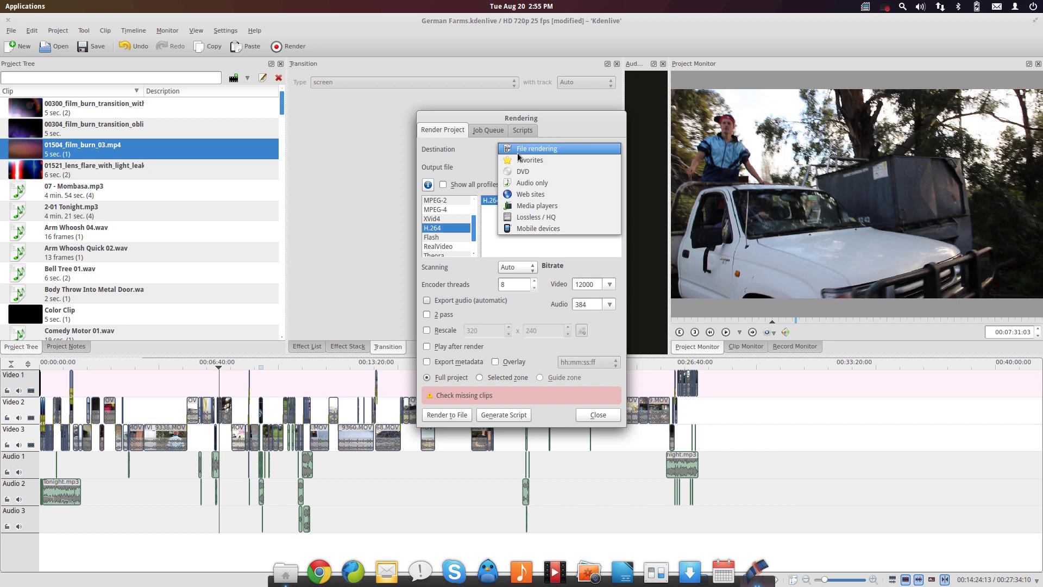
{"action": "left_click", "coordinate": [526, 195]}
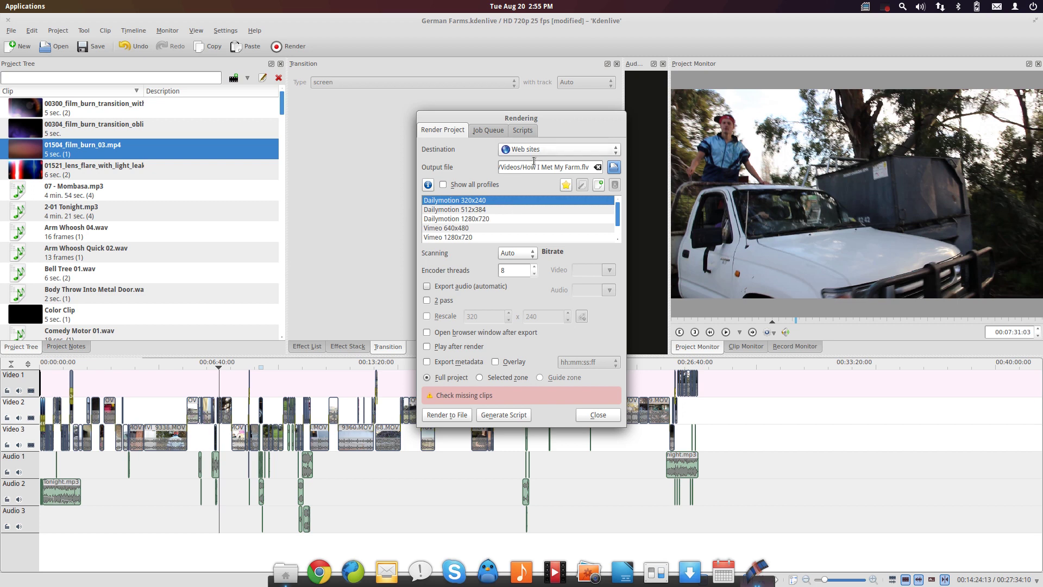
{"action": "scroll", "coordinate": [498, 210], "scroll_direction": "down", "scroll_amount": 1}
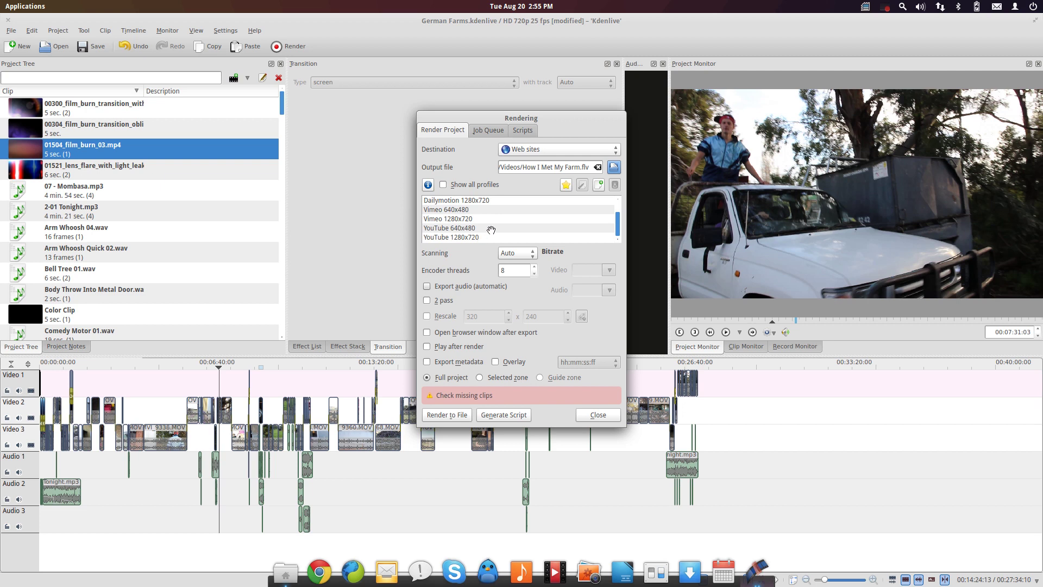
{"action": "left_click", "coordinate": [525, 156]}
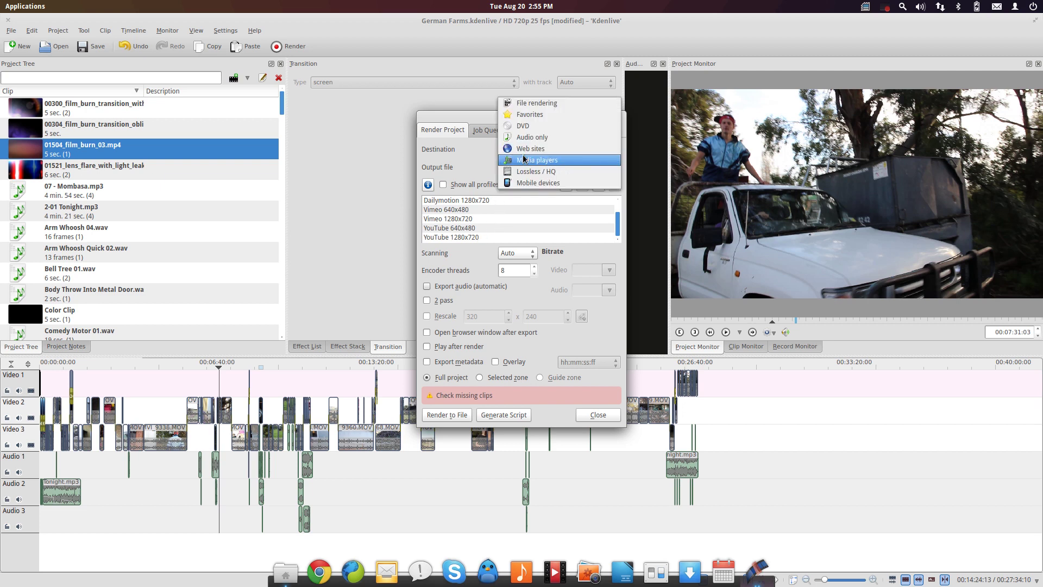
{"action": "left_click", "coordinate": [534, 102]}
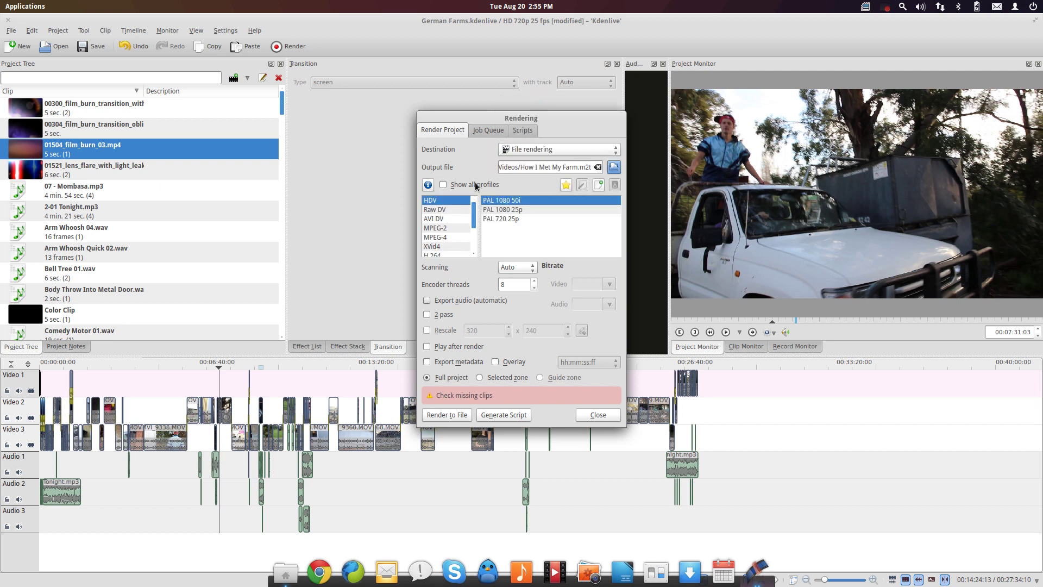
- Select the H.264 format and set the video bitrate to 12000
{"action": "scroll", "coordinate": [454, 220], "scroll_direction": "down", "scroll_amount": 1}
{"action": "left_click", "coordinate": [448, 228]}
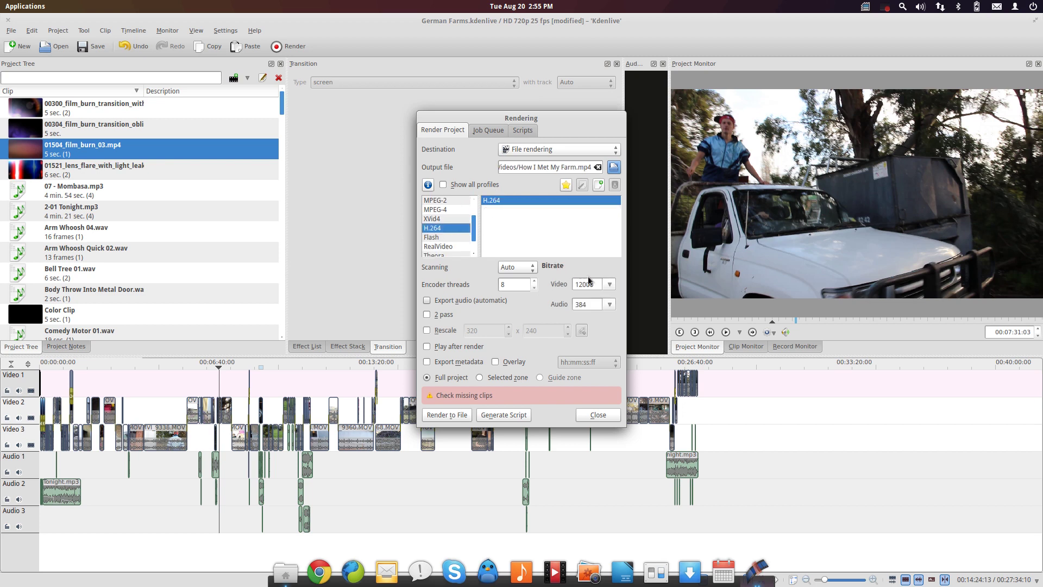
{"action": "left_click", "coordinate": [604, 284]}
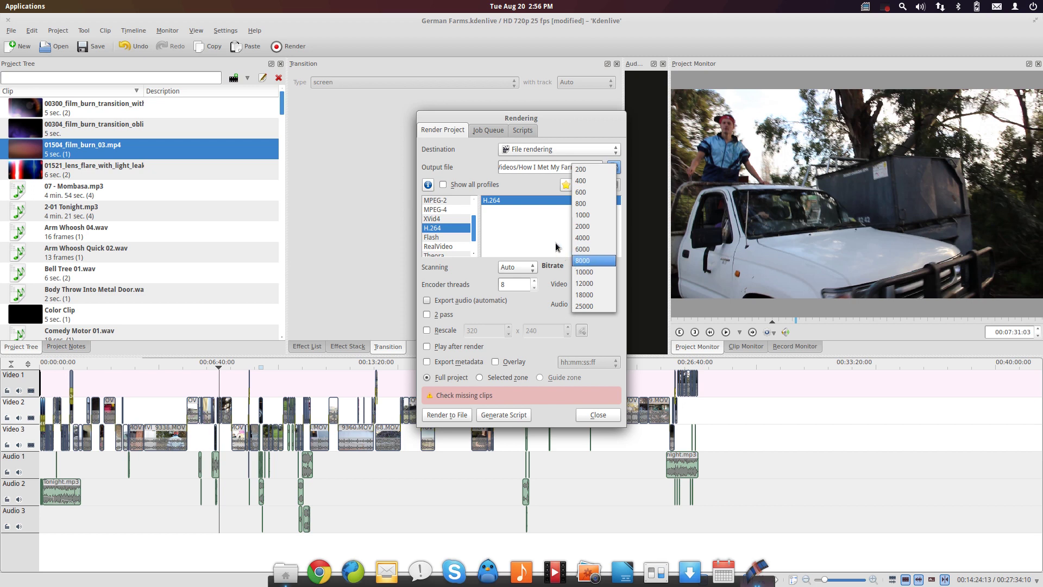
{"action": "left_click", "coordinate": [584, 283]}
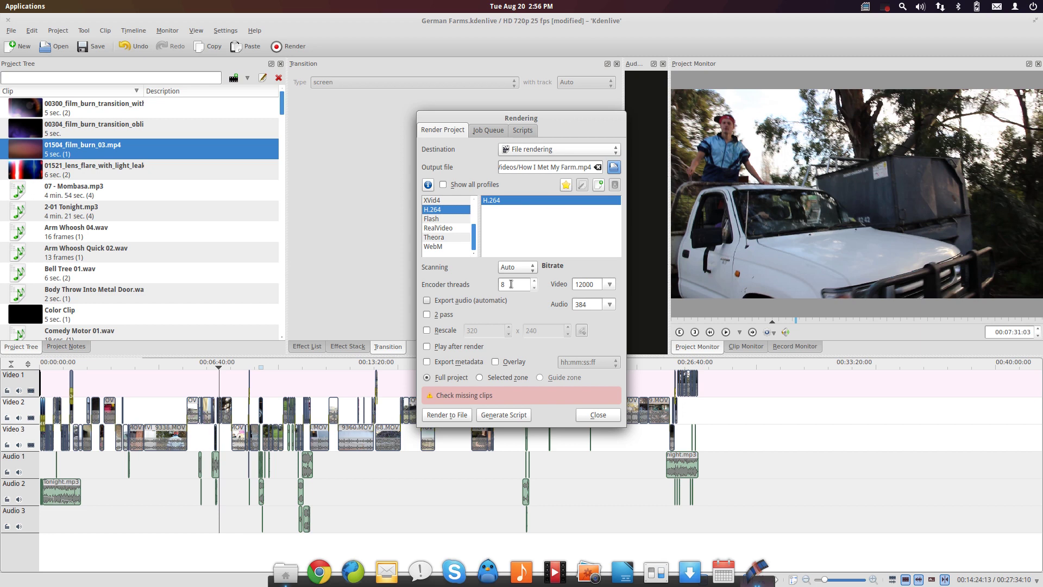
{"action": "left_click", "coordinate": [512, 285]}
{"action": "double_click", "coordinate": [506, 284]}
{"action": "left_click", "coordinate": [516, 286]}
{"action": "left_click_drag", "start_coordinate": [515, 286], "coordinate": [496, 285]}
{"action": "left_click", "coordinate": [528, 231]}
{"action": "scroll", "coordinate": [463, 242], "scroll_direction": "up", "scroll_amount": 2}
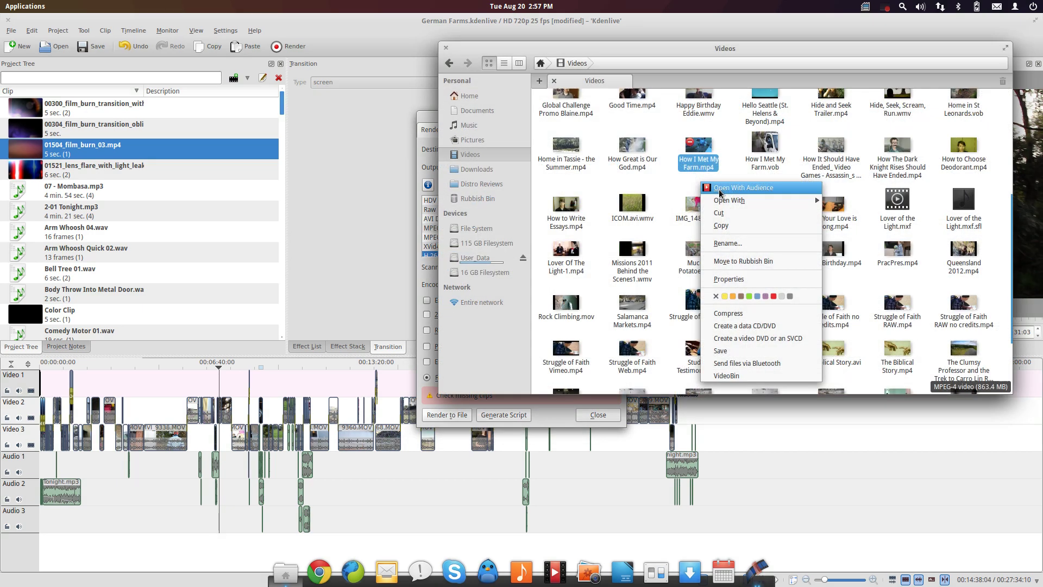
{"action": "key", "text": "Escape"}
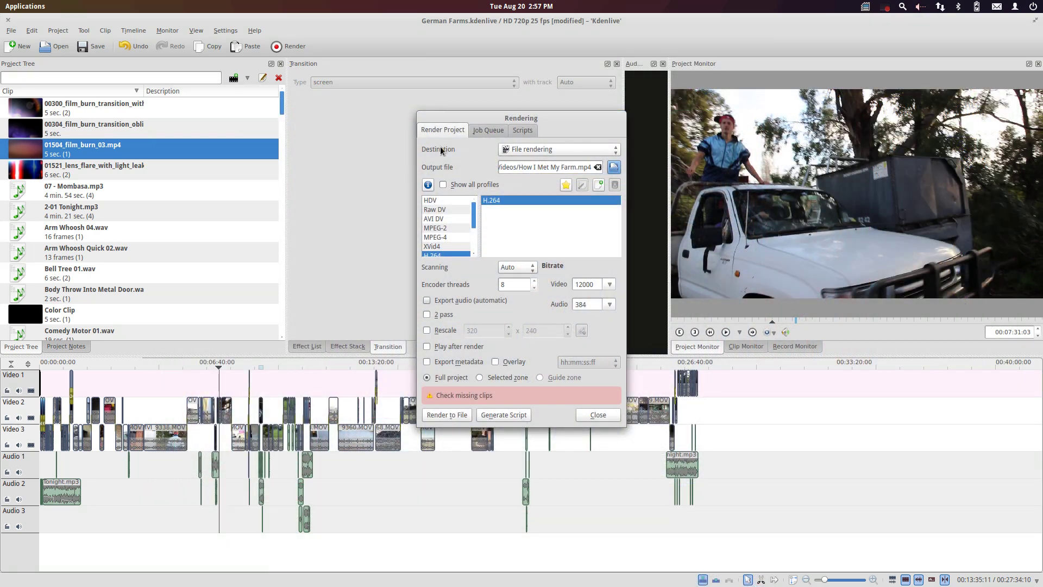
- Reopen rendering with Lossless / HQ destination and the H.264 I-frame only + AAC profile
{"action": "left_click", "coordinate": [593, 416]}
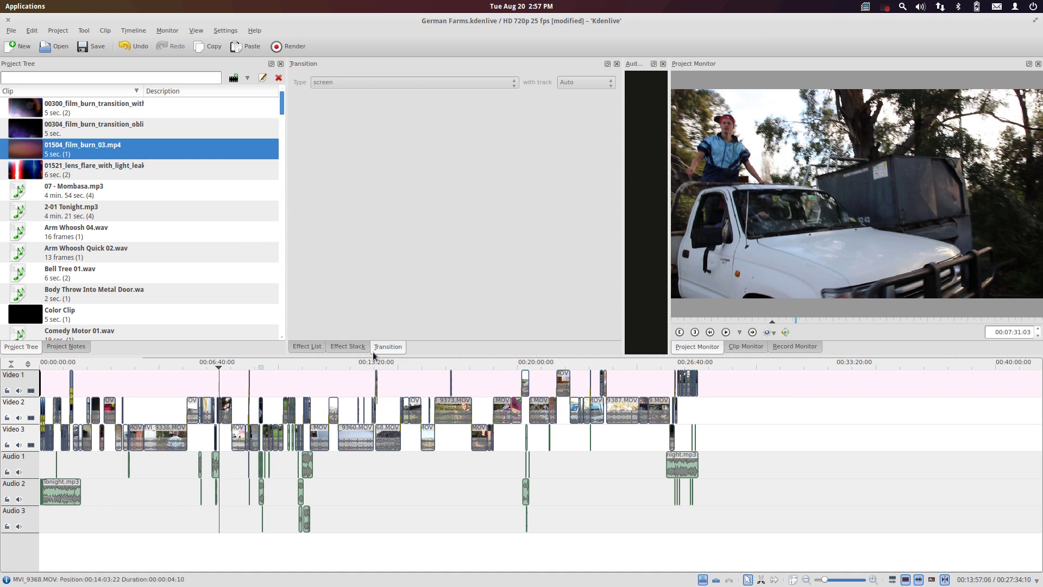
{"action": "key", "text": "ctrl+Return"}
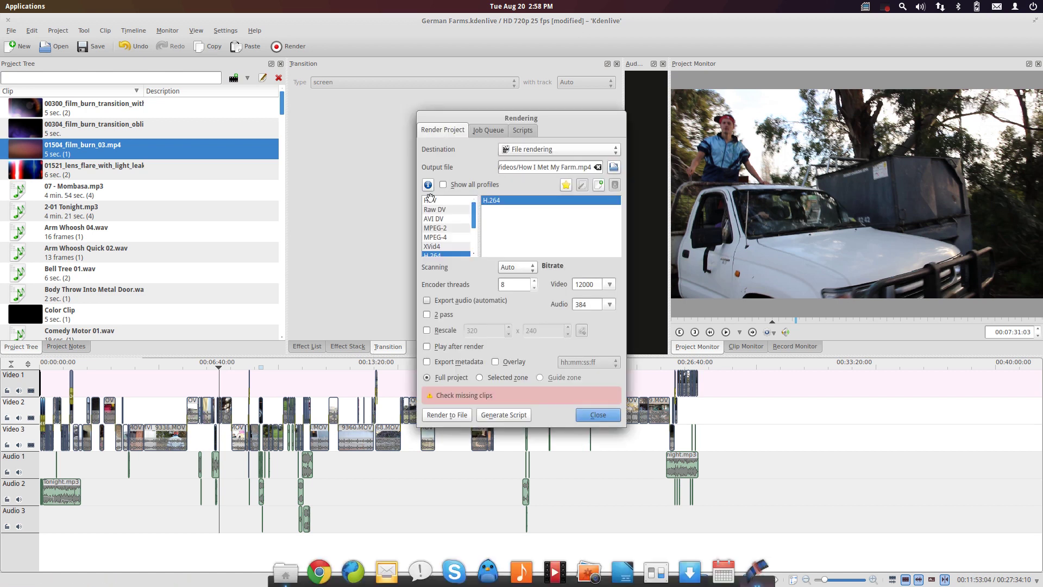
{"action": "left_click", "coordinate": [509, 152]}
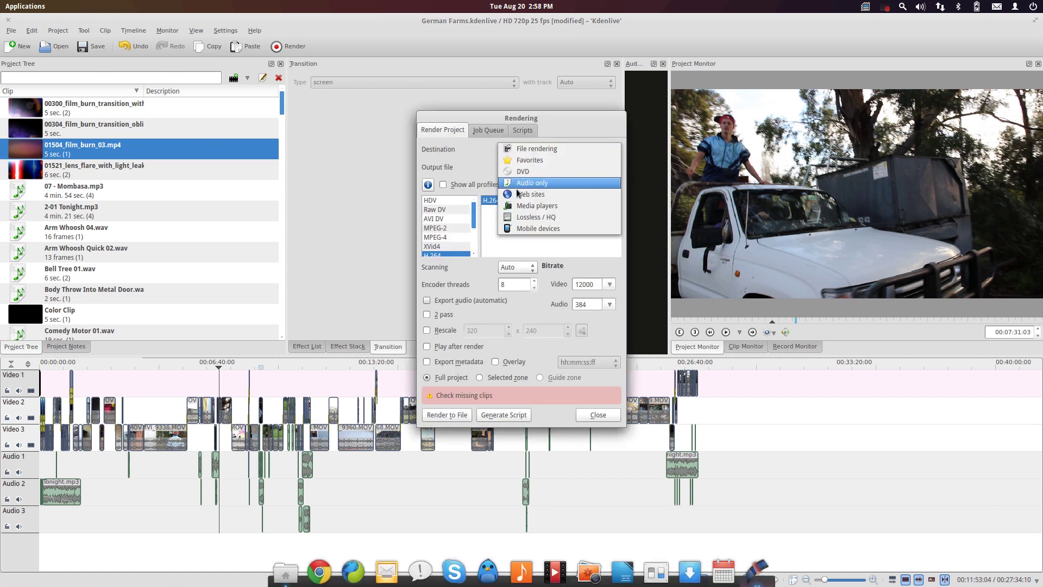
{"action": "left_click", "coordinate": [519, 219]}
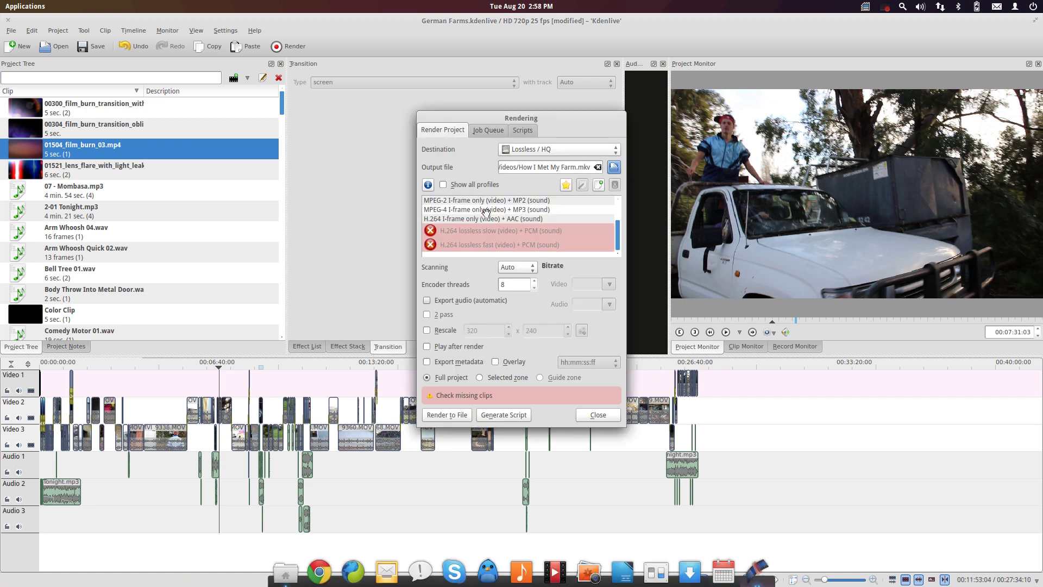
{"action": "left_click", "coordinate": [472, 218]}
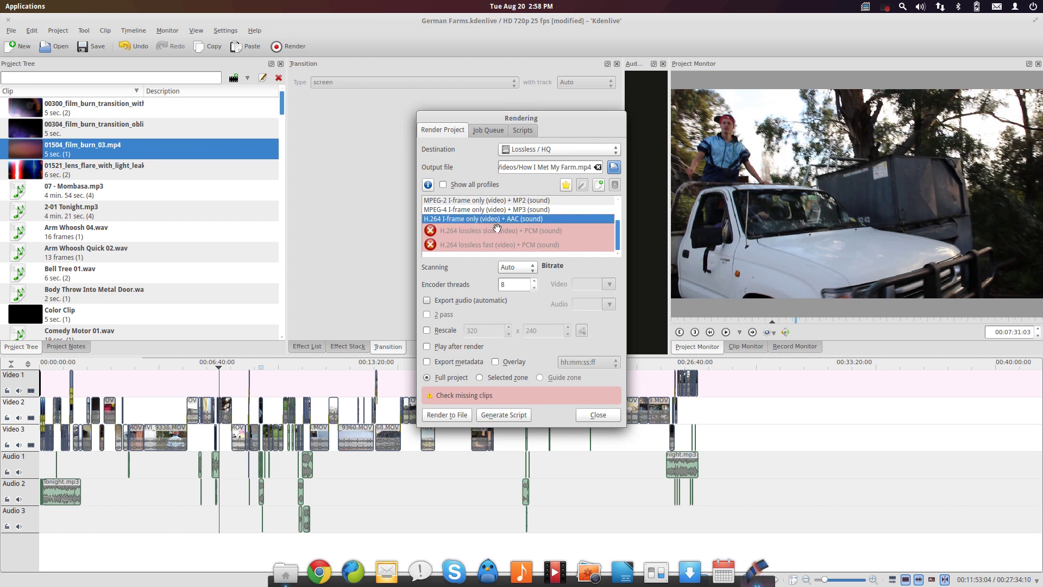
{"action": "mouse_move", "coordinate": [496, 228]}
- Close the Rendering dialog, launch HandBrake via 'handbr', then return to the Kdenlive window
{"action": "left_click", "coordinate": [598, 415]}
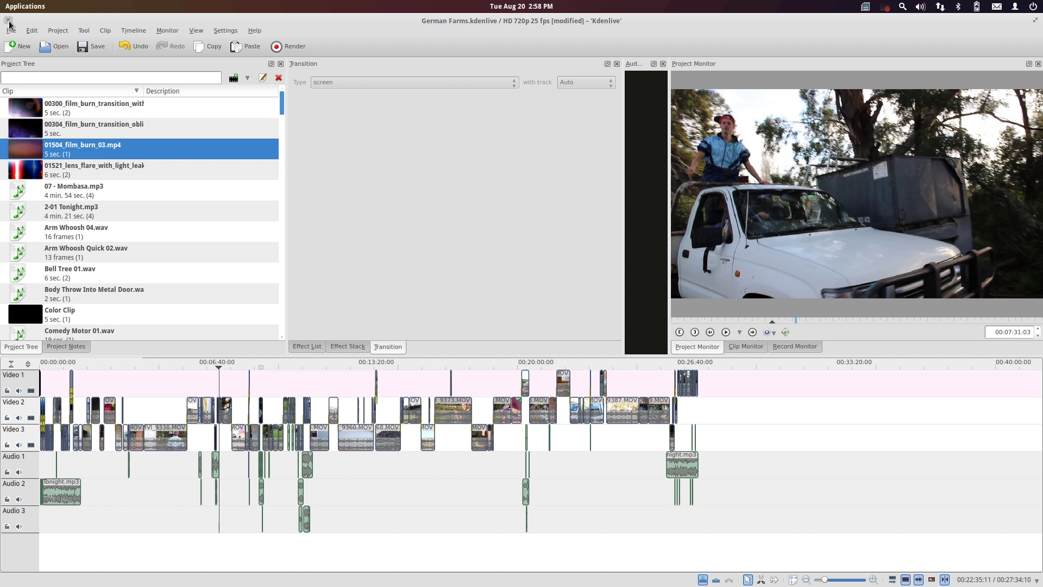
{"action": "key", "text": "super"}
{"action": "type", "text": "handbr"}
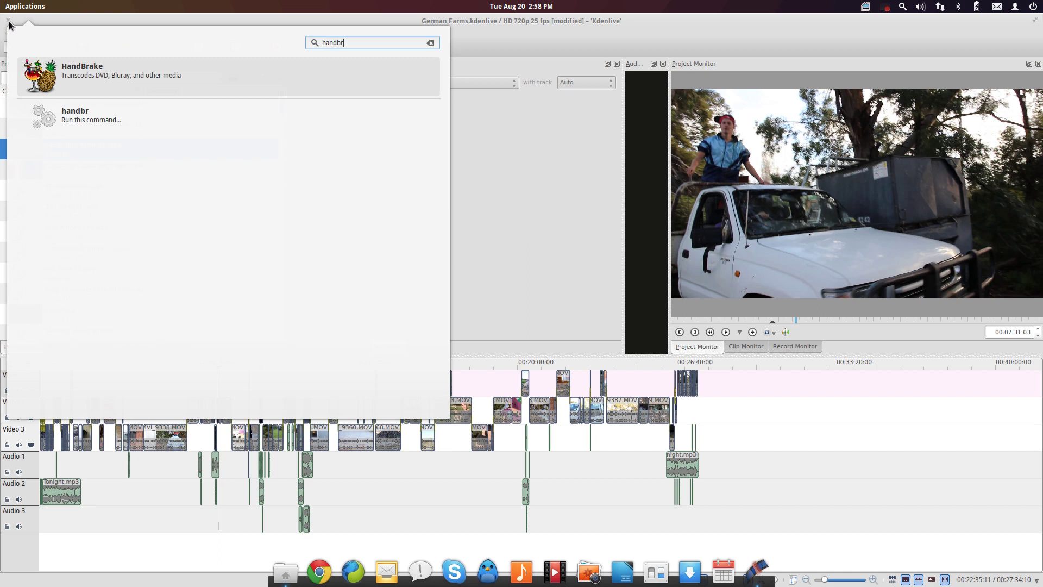
{"action": "key", "text": "Return"}
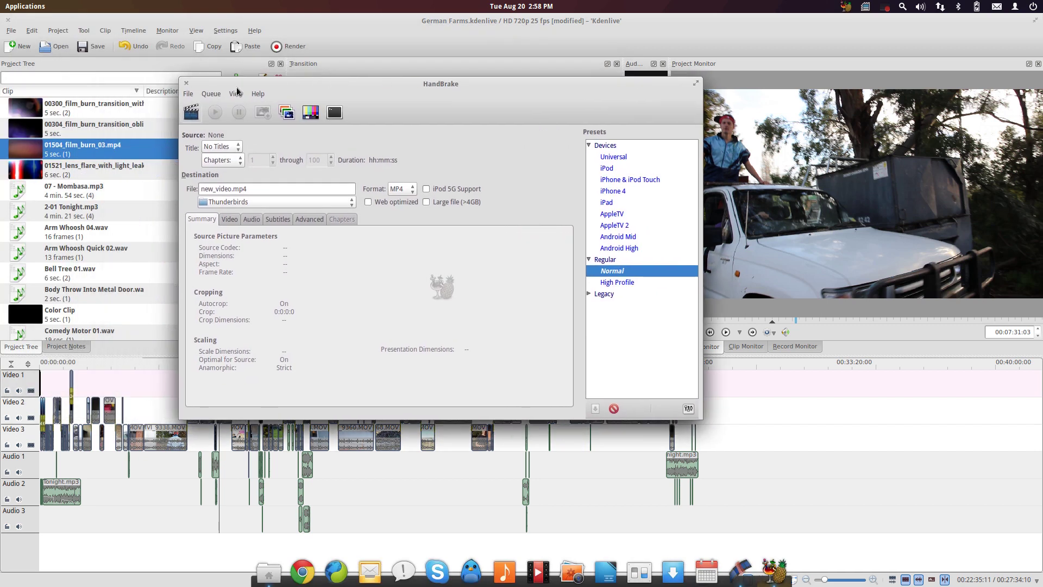
{"action": "left_click", "coordinate": [184, 84]}
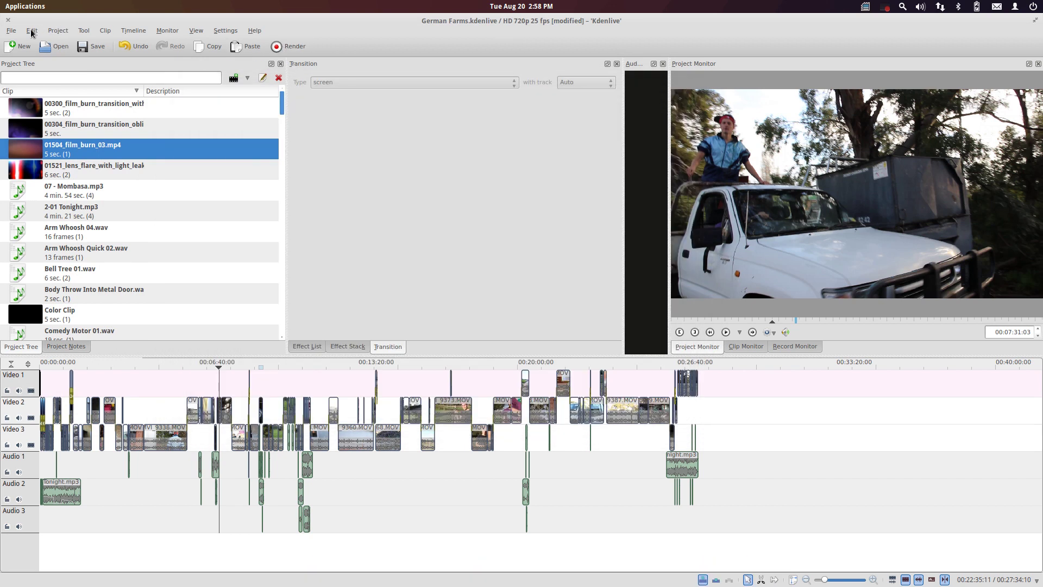
- Check the DVD Wizard's format list, keeping PAL 4:3, cancel it, and close Kdenlive
{"action": "left_click", "coordinate": [12, 31]}
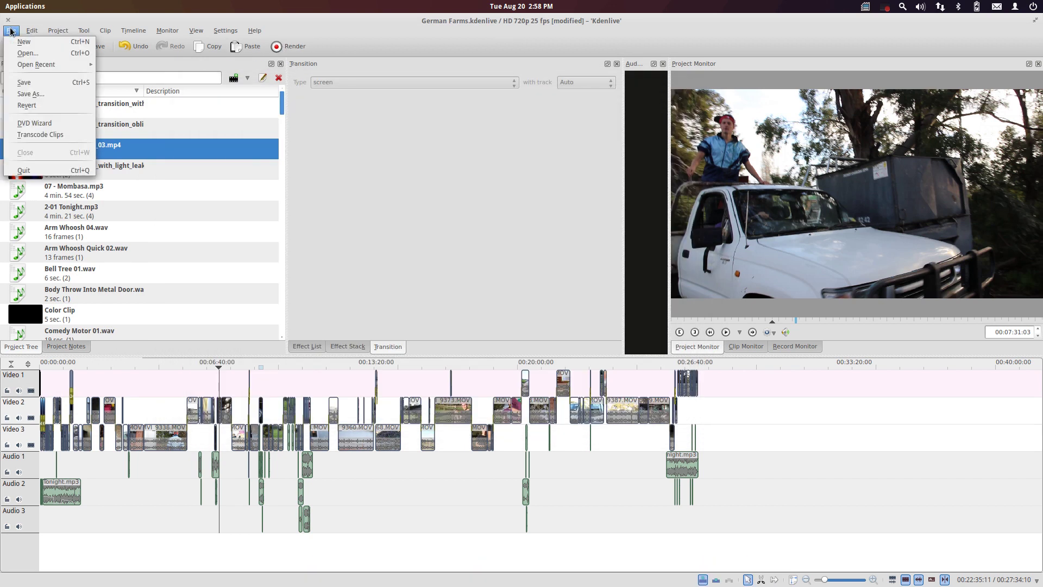
{"action": "left_click", "coordinate": [32, 126]}
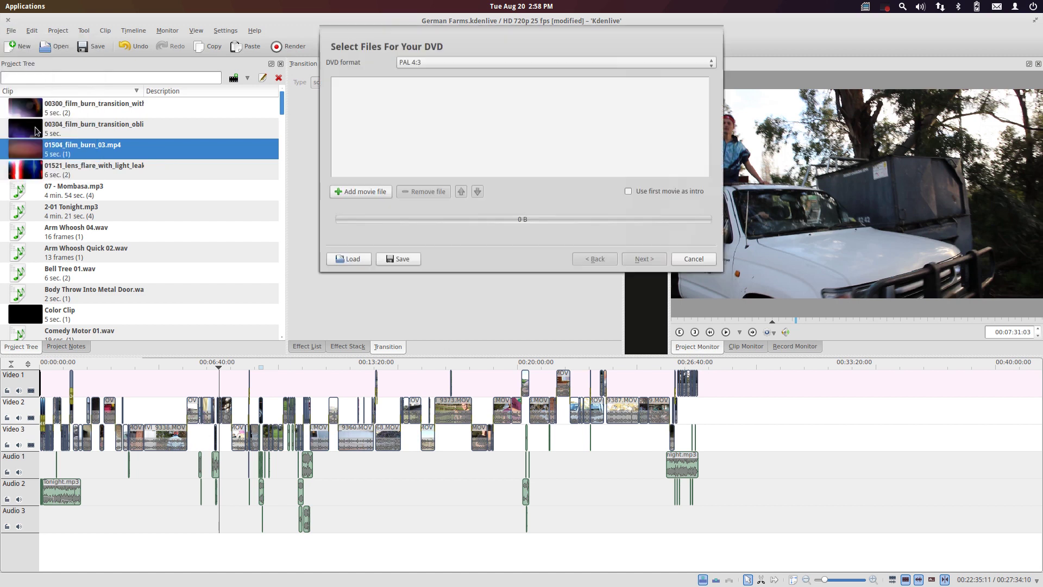
{"action": "left_click", "coordinate": [448, 62]}
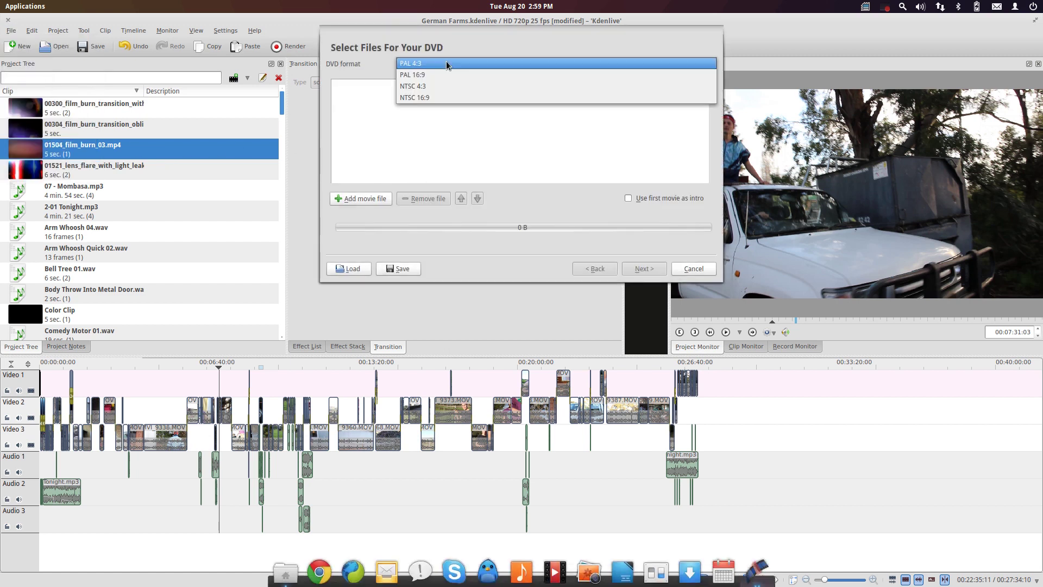
{"action": "left_click", "coordinate": [366, 93]}
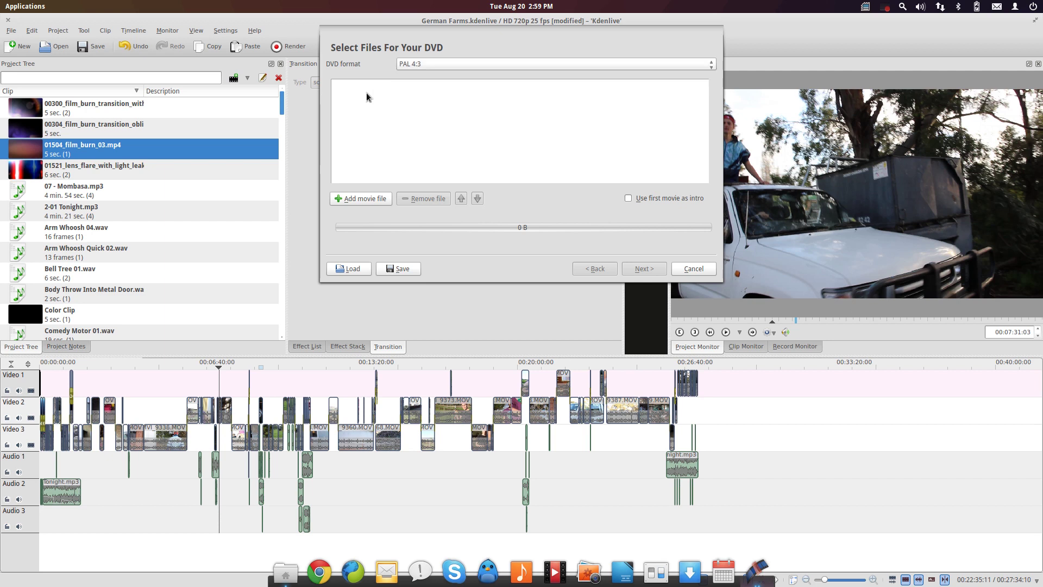
{"action": "left_click", "coordinate": [687, 268]}
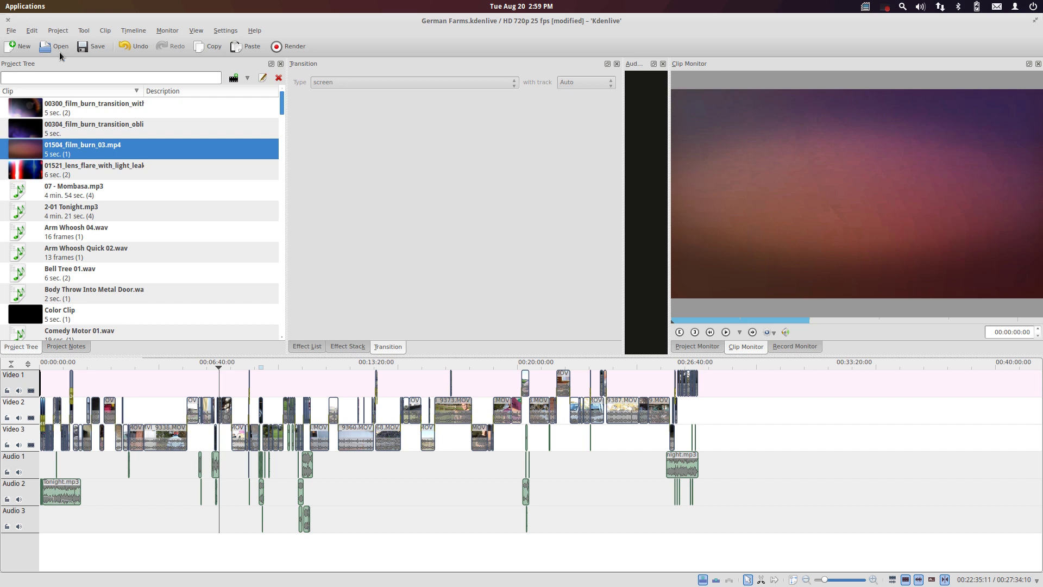
{"action": "left_click", "coordinate": [8, 21]}
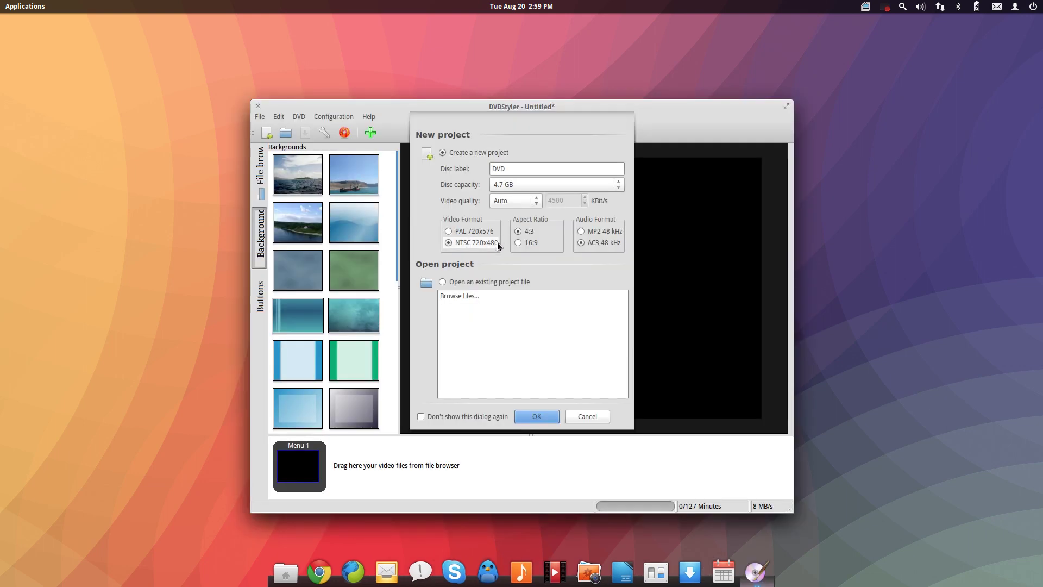
- Create the DVD project as PAL 720x576 16:9 and view the Menu 2 layout
{"action": "left_click", "coordinate": [469, 231]}
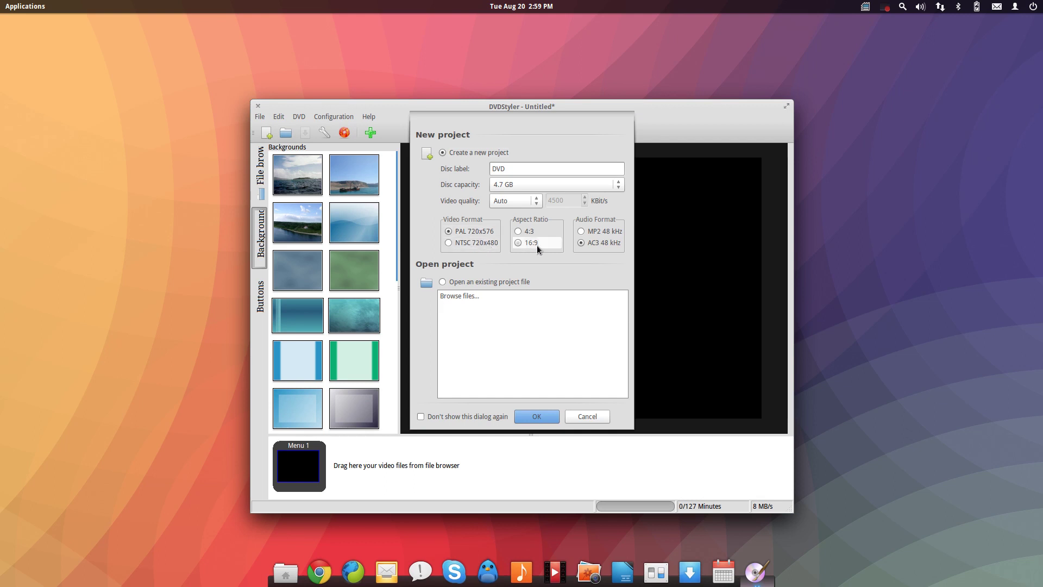
{"action": "left_click", "coordinate": [525, 242]}
{"action": "key", "text": "Return"}
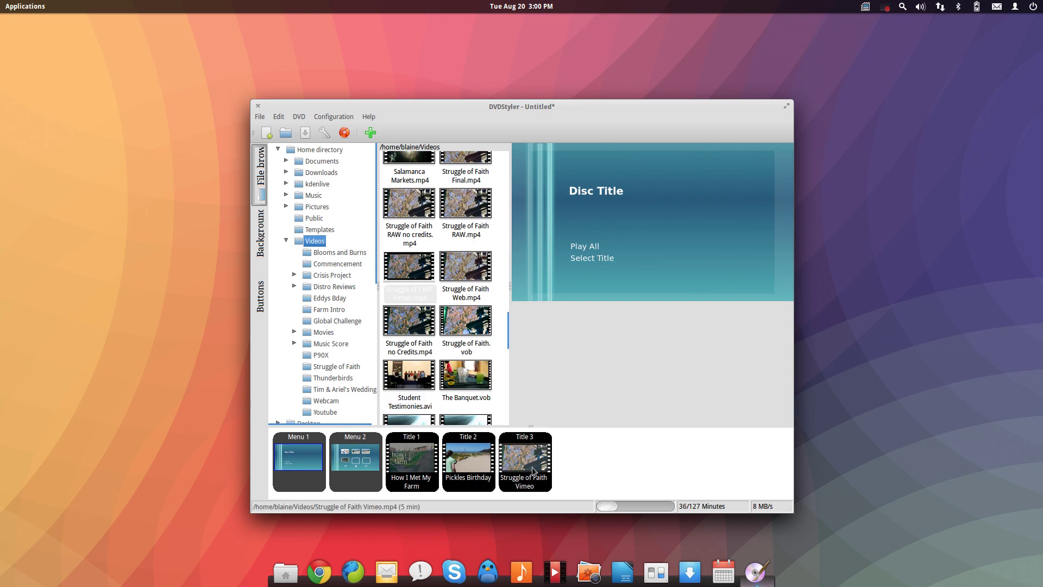
{"action": "left_click", "coordinate": [355, 456]}
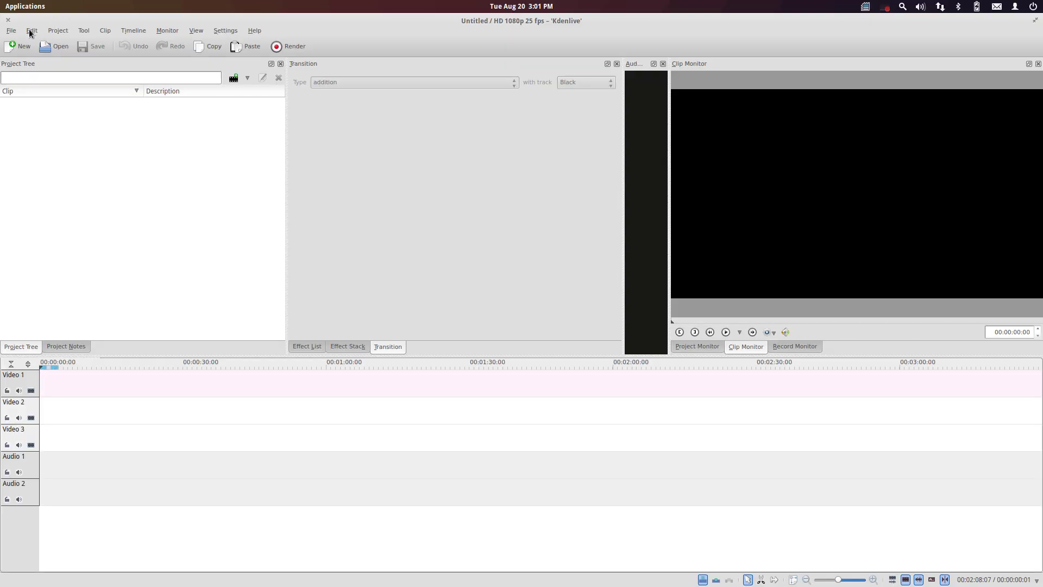
- Review the project's HD 1080p 25 fps profile without changing it, then bring up the render settings
{"action": "left_click", "coordinate": [15, 32]}
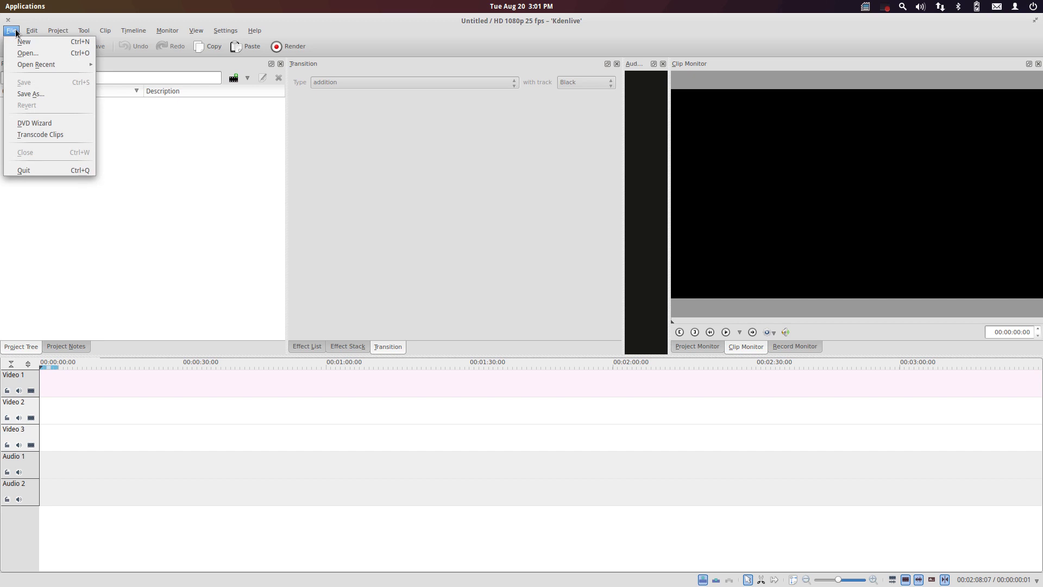
{"action": "mouse_move", "coordinate": [57, 31]}
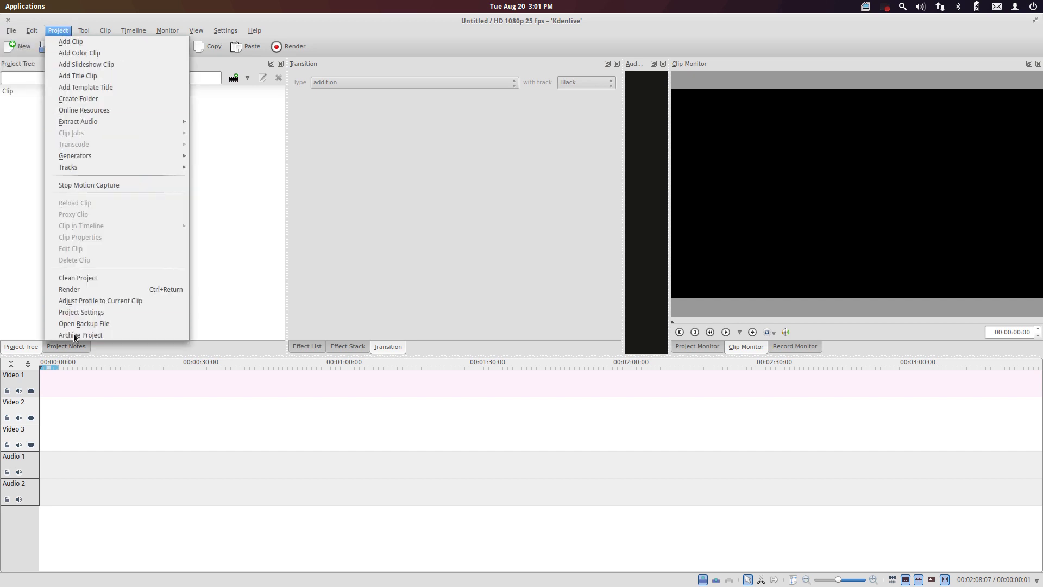
{"action": "left_click", "coordinate": [80, 312]}
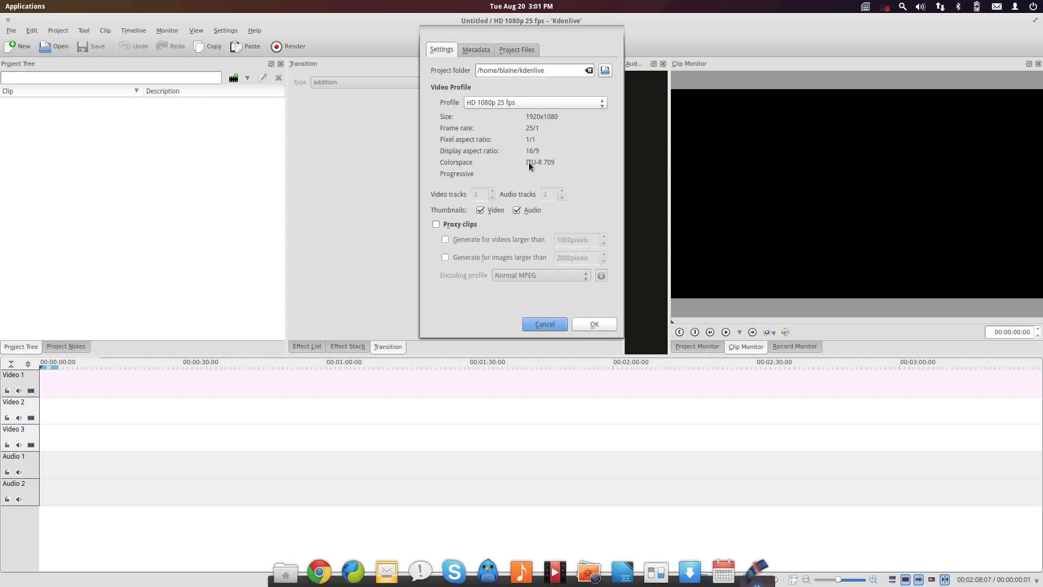
{"action": "left_click", "coordinate": [539, 102]}
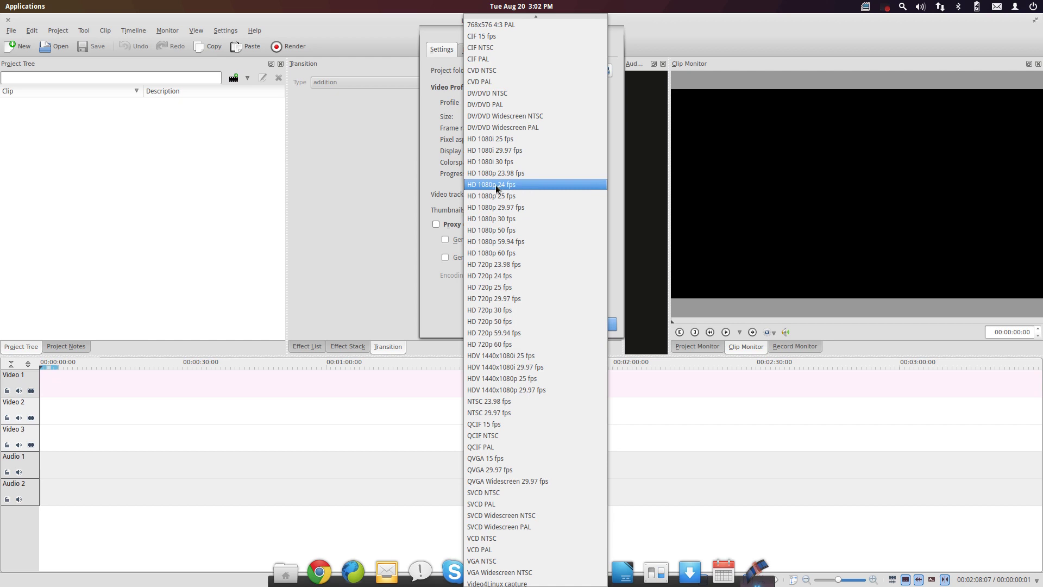
{"action": "left_click", "coordinate": [457, 182]}
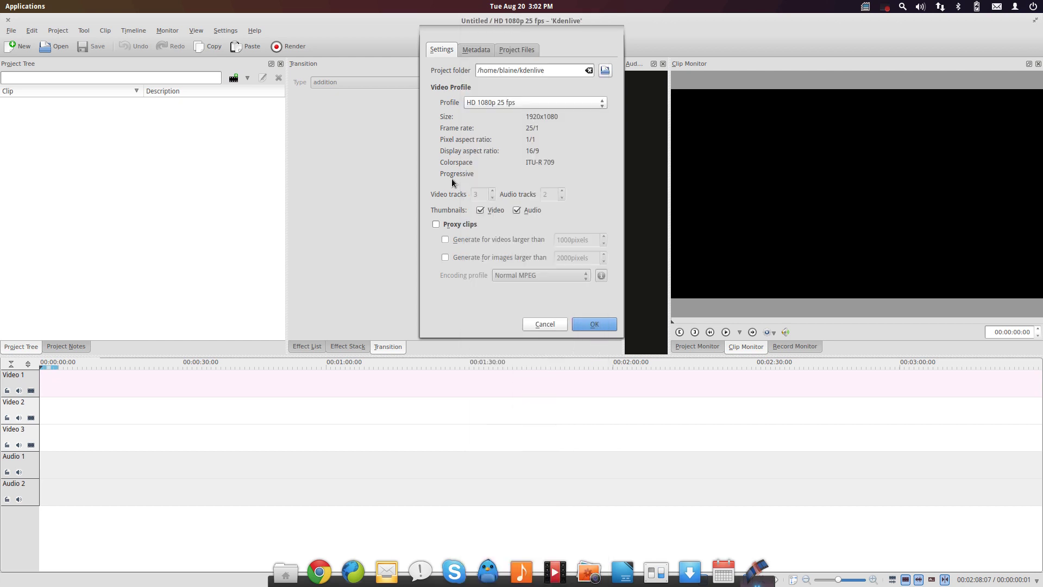
{"action": "left_click", "coordinate": [548, 326]}
{"action": "left_click", "coordinate": [288, 46]}
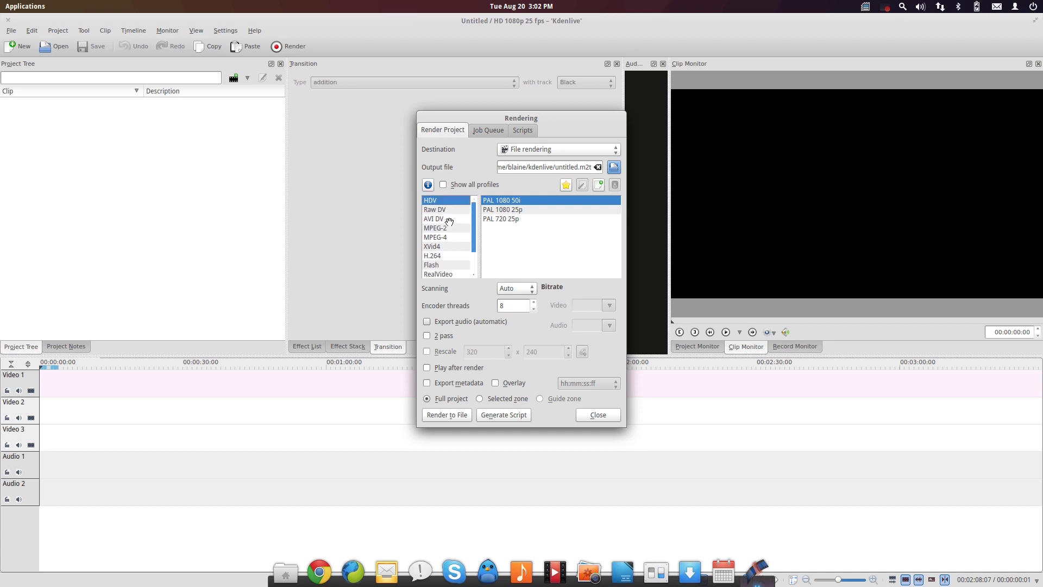
- Close the HDV PAL 1080 50i render settings without rendering anything
{"action": "left_click", "coordinate": [592, 419]}
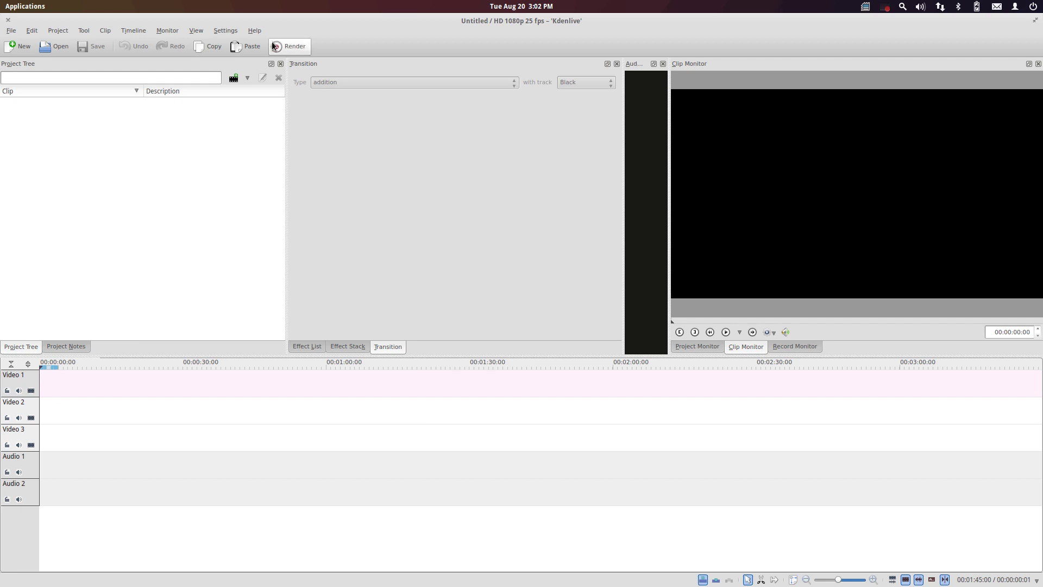
- Launch the GIMP Image Editor by searching 'gimp' in the application launcher
{"action": "left_click", "coordinate": [235, 31]}
{"action": "left_click", "coordinate": [235, 31]}
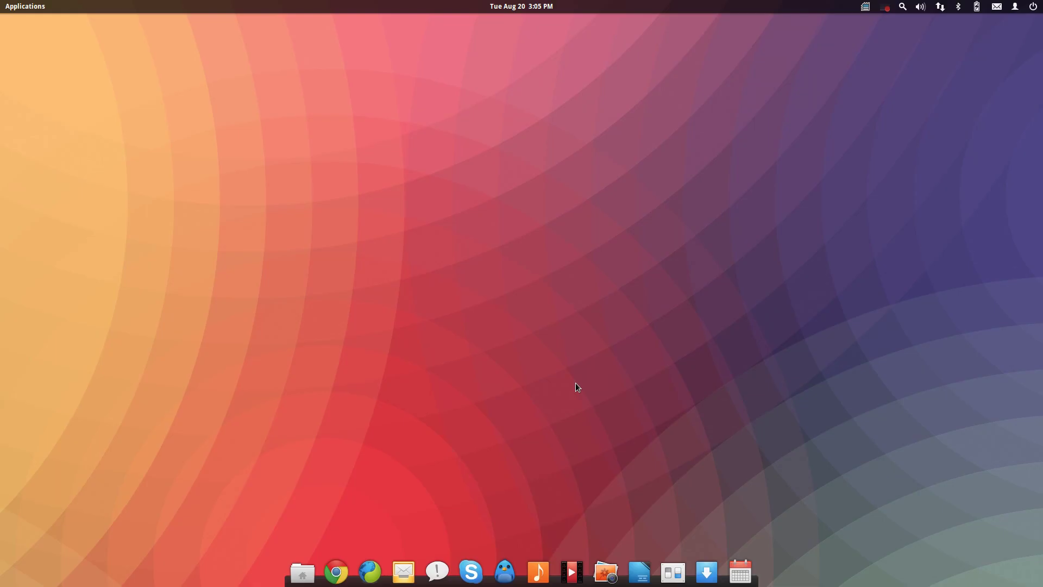
{"action": "key", "text": "ctrl+alt+Left"}
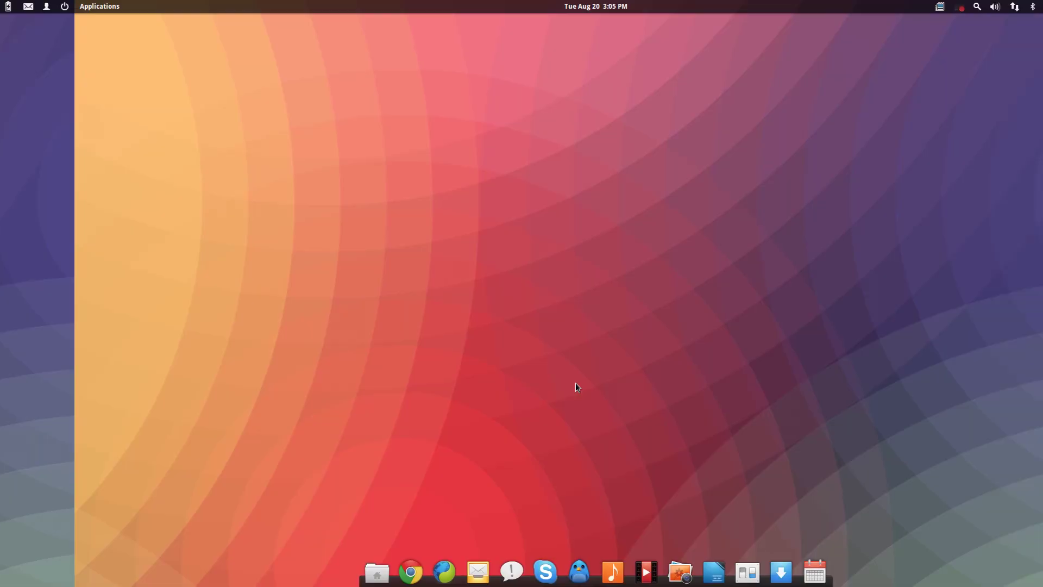
{"action": "key", "text": "alt+F2"}
{"action": "type", "text": "gimp"}
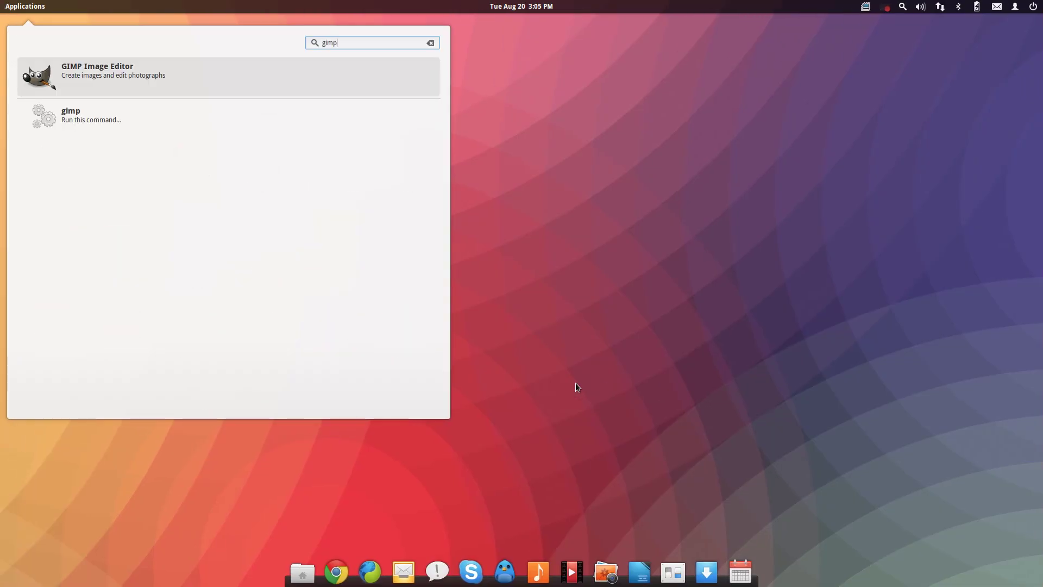
{"action": "key", "text": "Return"}
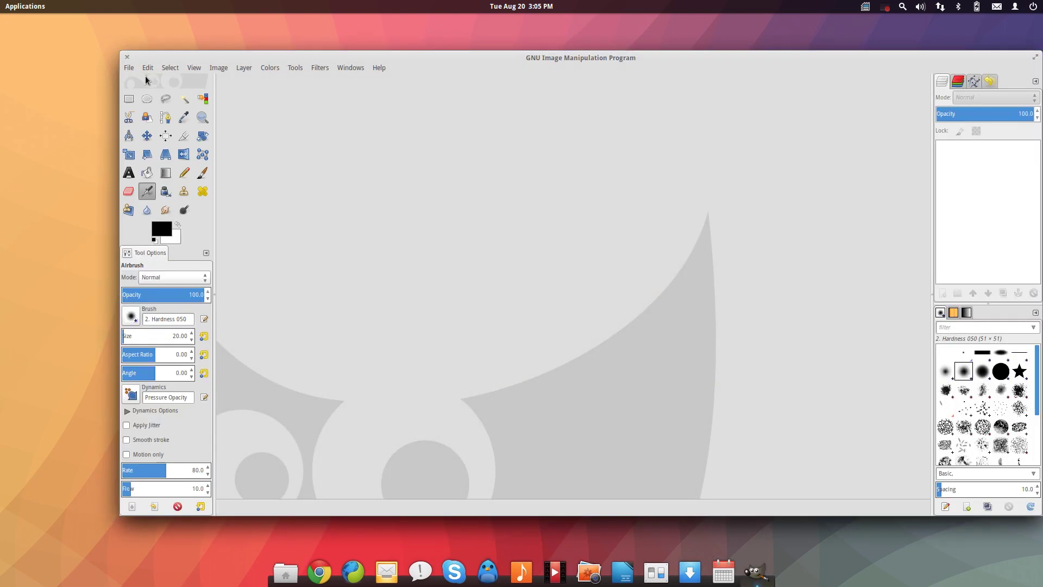
- Create a new blank 1280x720 image from GIMP's Thumbnail template
{"action": "left_click", "coordinate": [129, 69]}
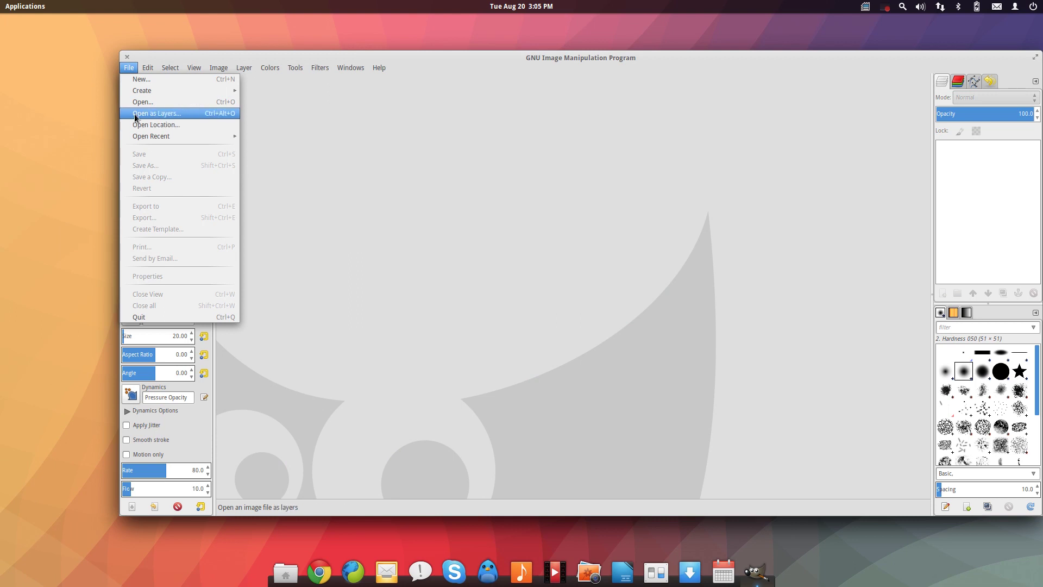
{"action": "left_click", "coordinate": [142, 79]}
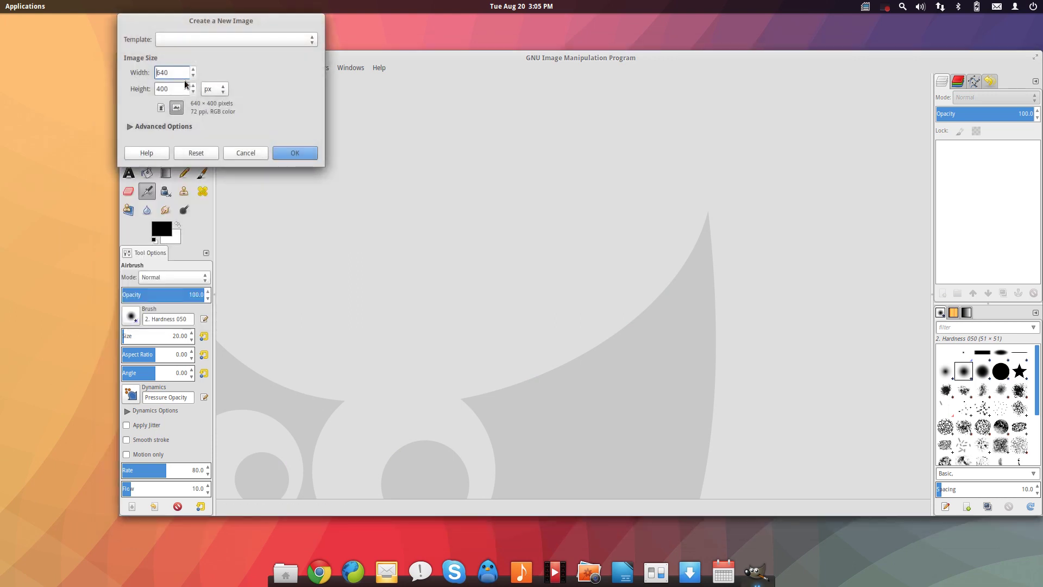
{"action": "left_click", "coordinate": [227, 41]}
{"action": "left_click", "coordinate": [191, 53]}
{"action": "left_click", "coordinate": [230, 40]}
{"action": "left_click", "coordinate": [230, 39]}
{"action": "left_click", "coordinate": [304, 154]}
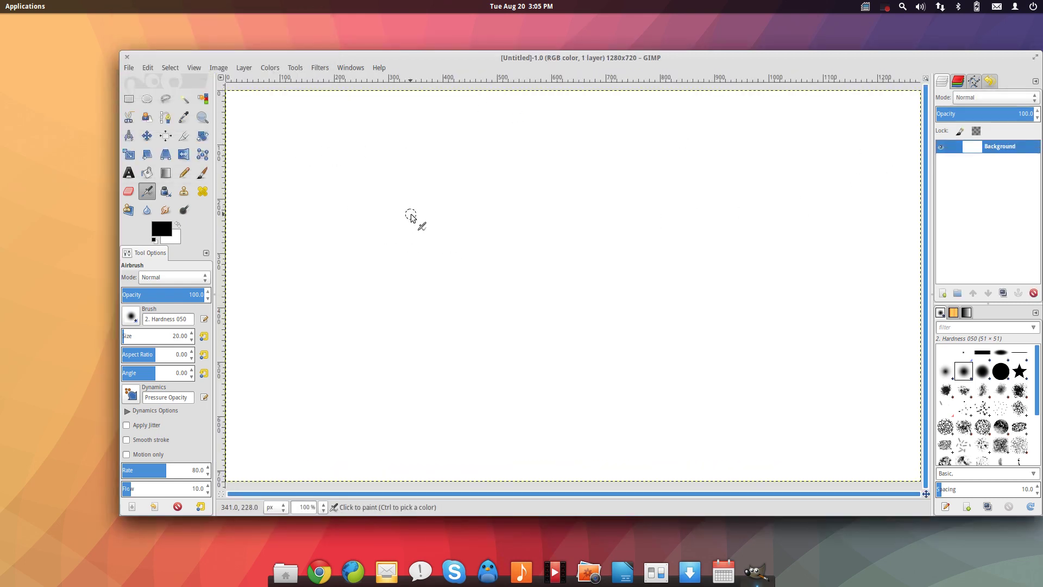
{"action": "left_click_drag", "start_coordinate": [122, 58], "coordinate": [90, 50]}
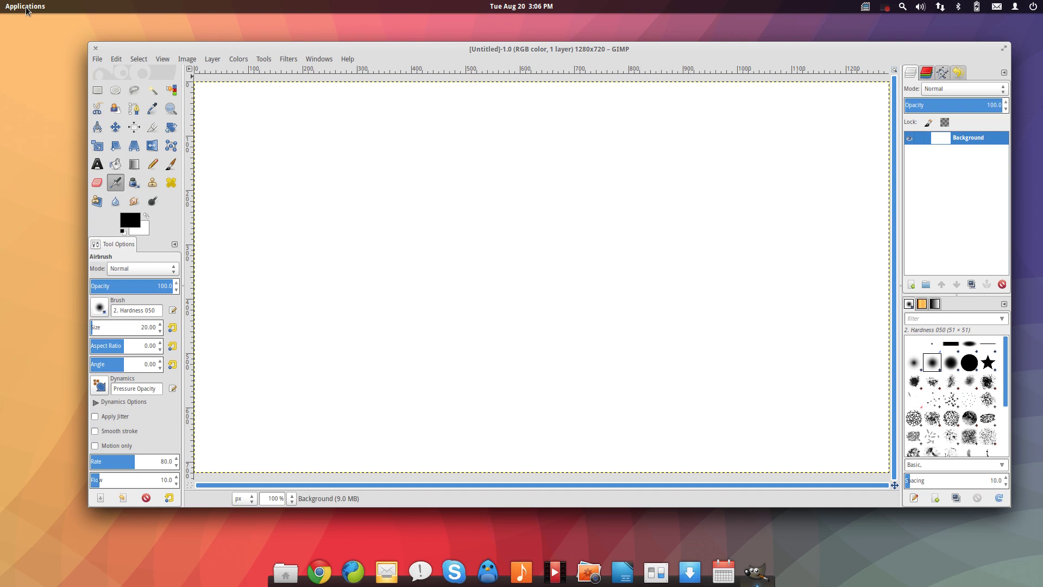
{"action": "left_click_drag", "start_coordinate": [117, 51], "coordinate": [107, 42]}
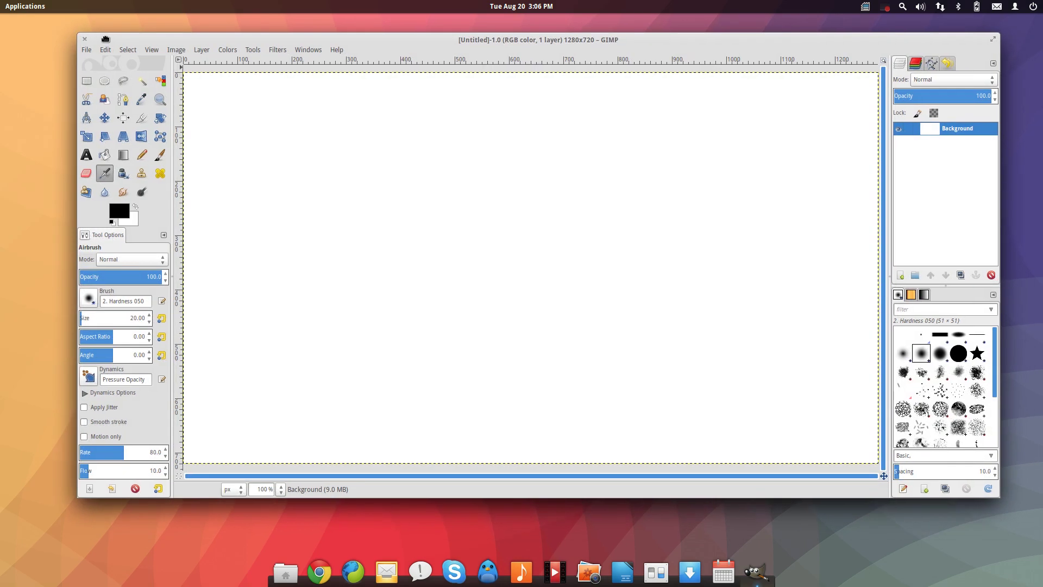
{"action": "left_click", "coordinate": [227, 52]}
- Quit GIMP and open the file manager on Home, nudging its window slightly down
{"action": "key", "text": "ctrl+q"}
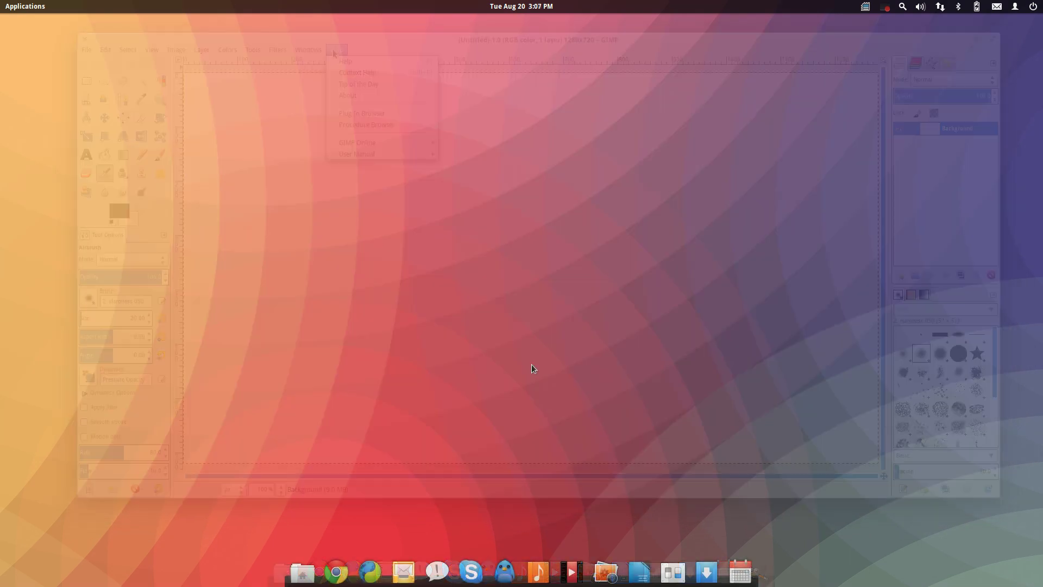
{"action": "left_click", "coordinate": [303, 570]}
{"action": "left_click_drag", "start_coordinate": [565, 55], "coordinate": [562, 84]}
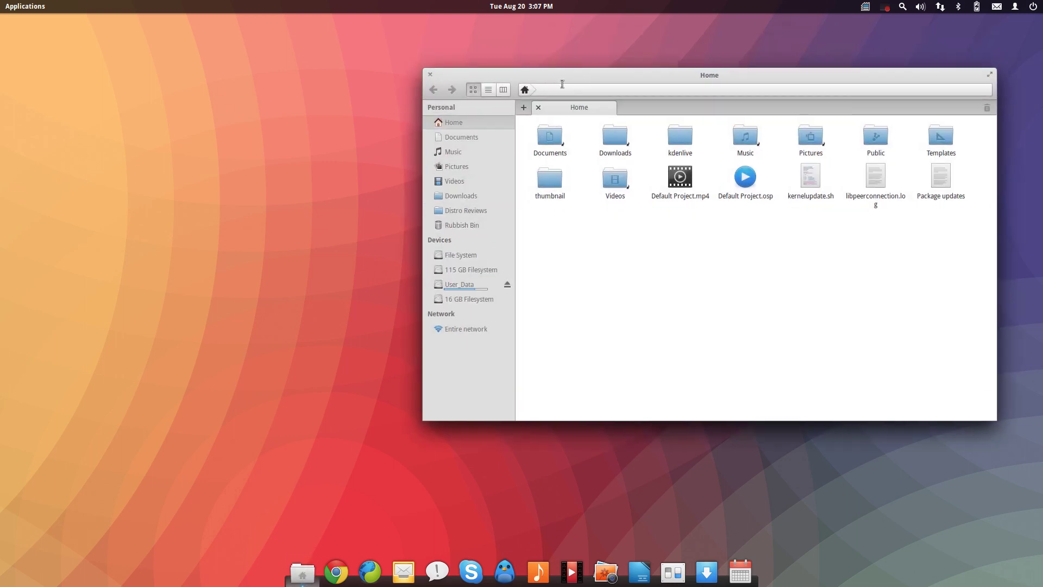